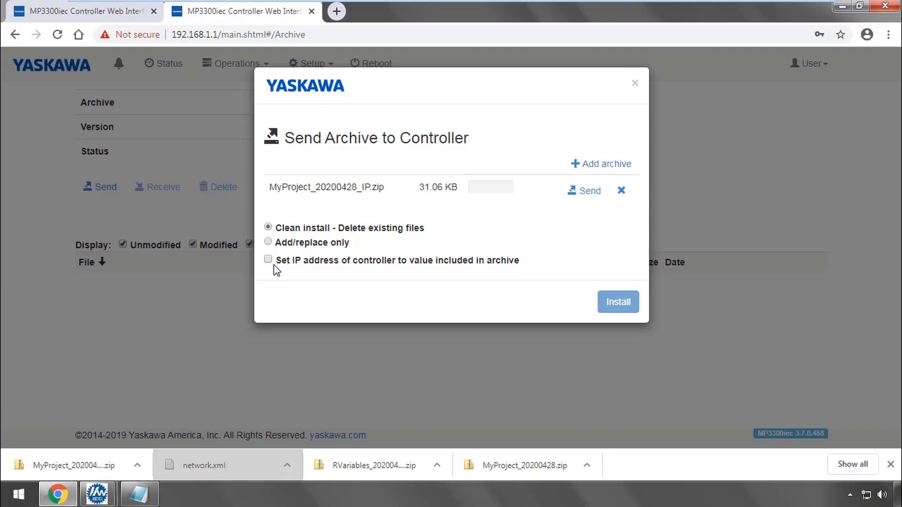
Tick 'Set IP address of controller' and pick a Cold start in the PLC Start dialog
left_click(268, 260)
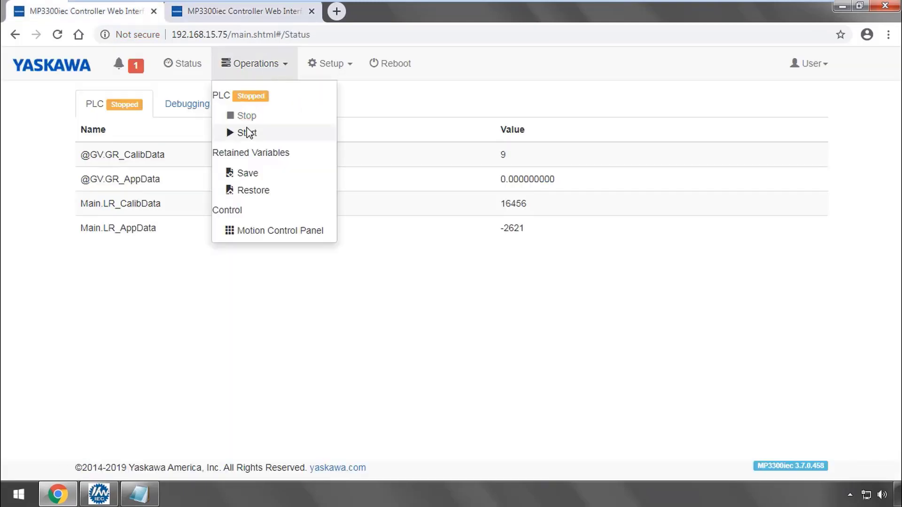
left_click(247, 133)
left_click(269, 196)
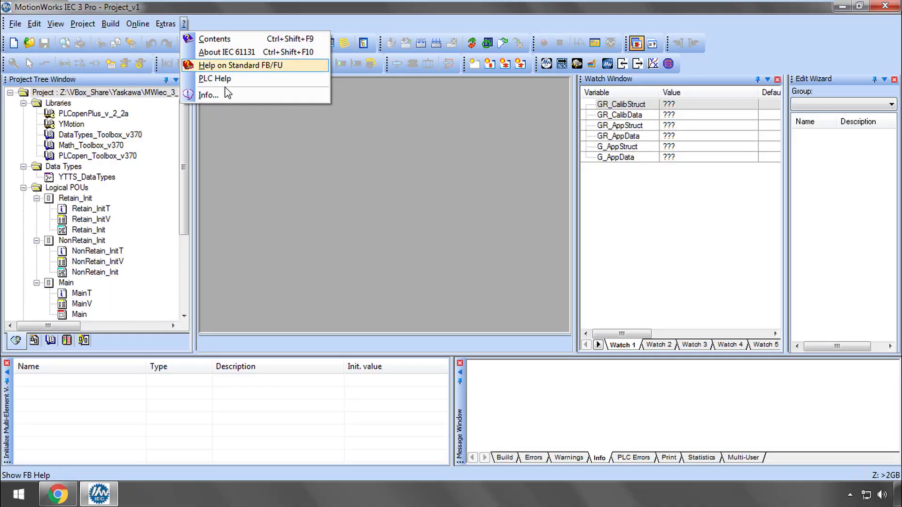
Show the software version information: MP3300iec 3.7.0, build 458
left_click(227, 93)
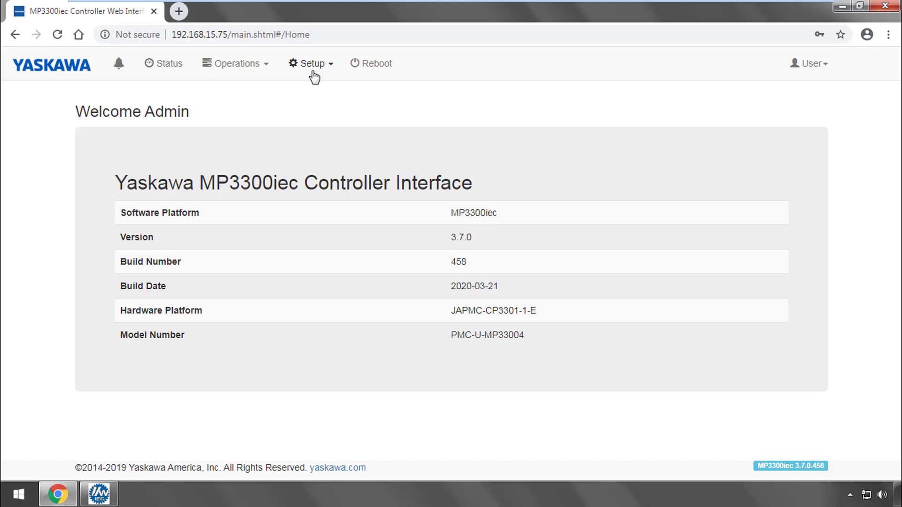
From Setup > Archive, receive the controller's project archive as MyProject_20200428
left_click(312, 70)
left_click(328, 117)
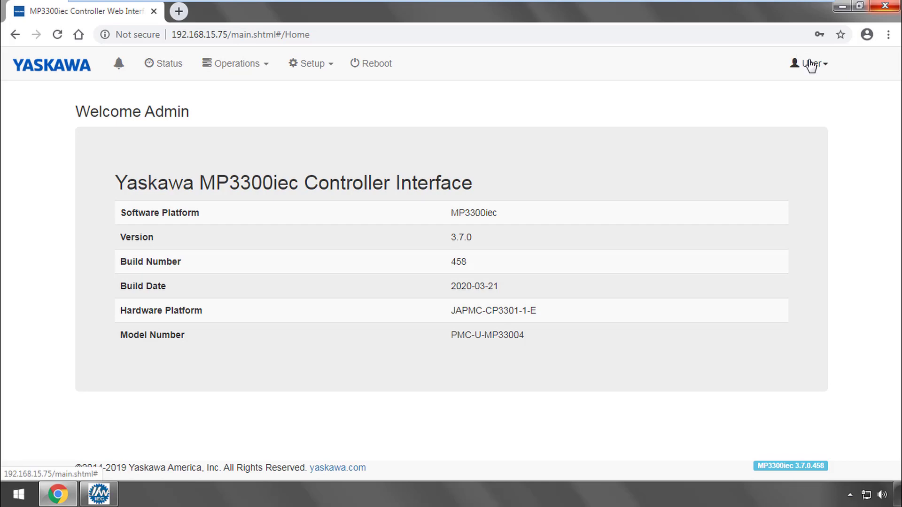
left_click(311, 63)
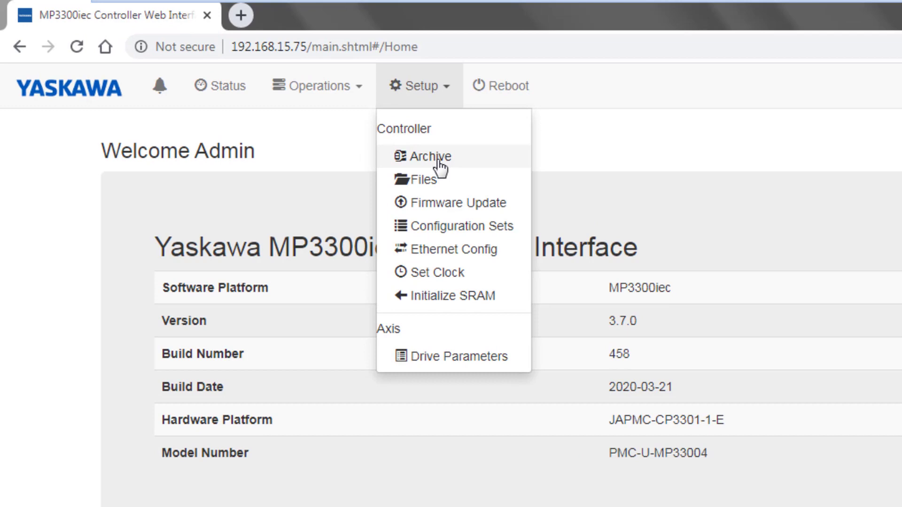
left_click(414, 152)
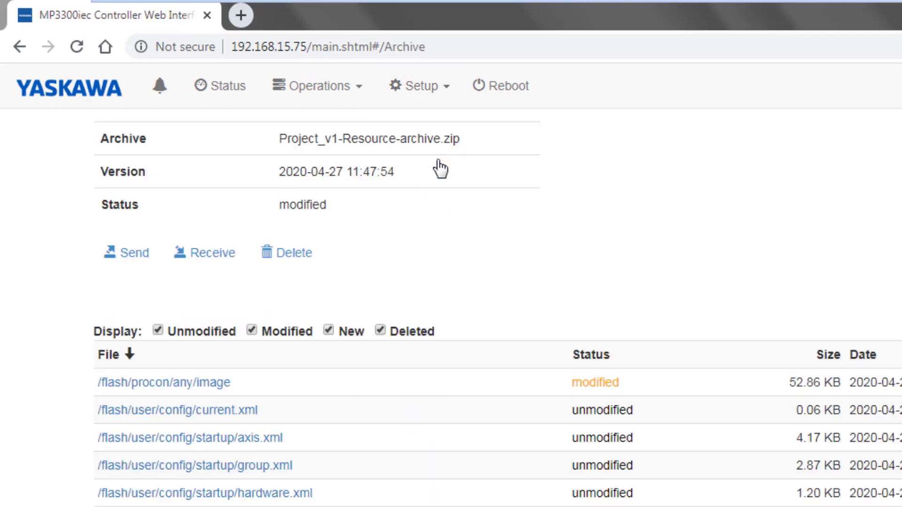
left_click(185, 259)
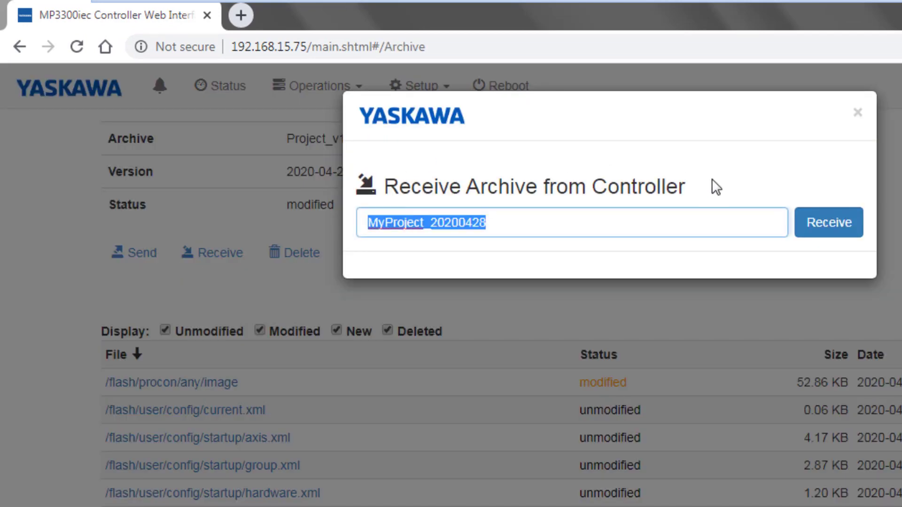
left_click(829, 222)
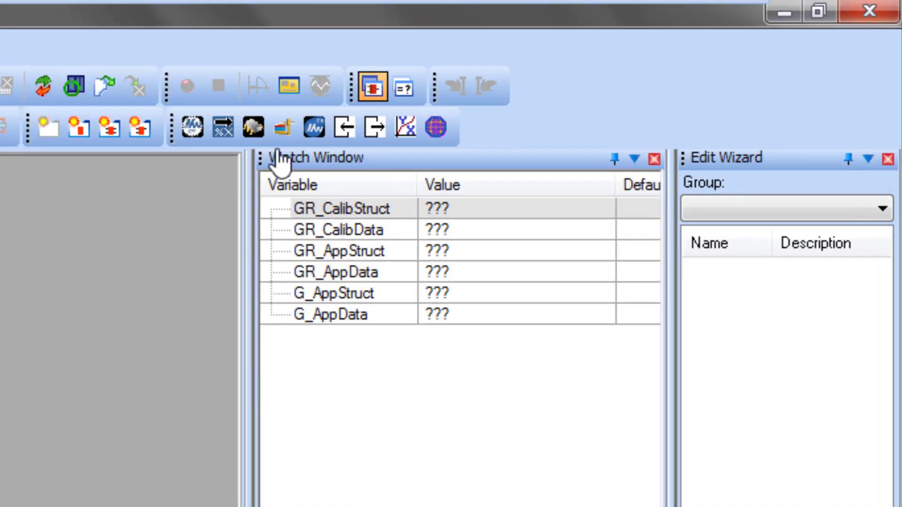
Save the watch list to Downloads and return to the controller web page in Chrome
left_click(282, 131)
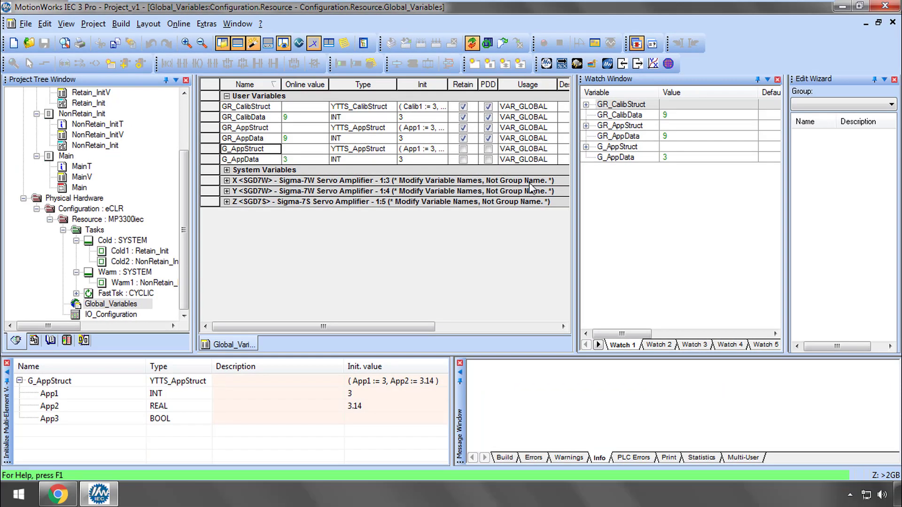
left_click(57, 494)
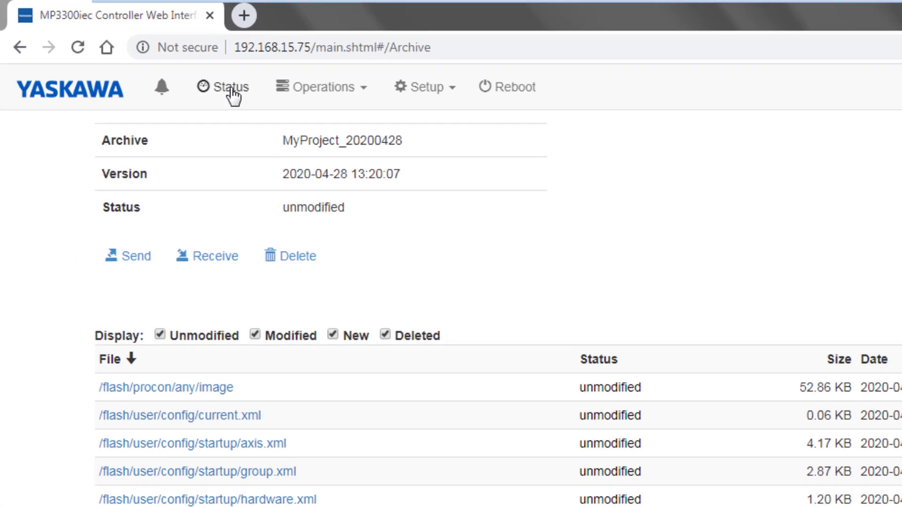
Check the PLC status page, then stop the running PLC and confirm
left_click(232, 90)
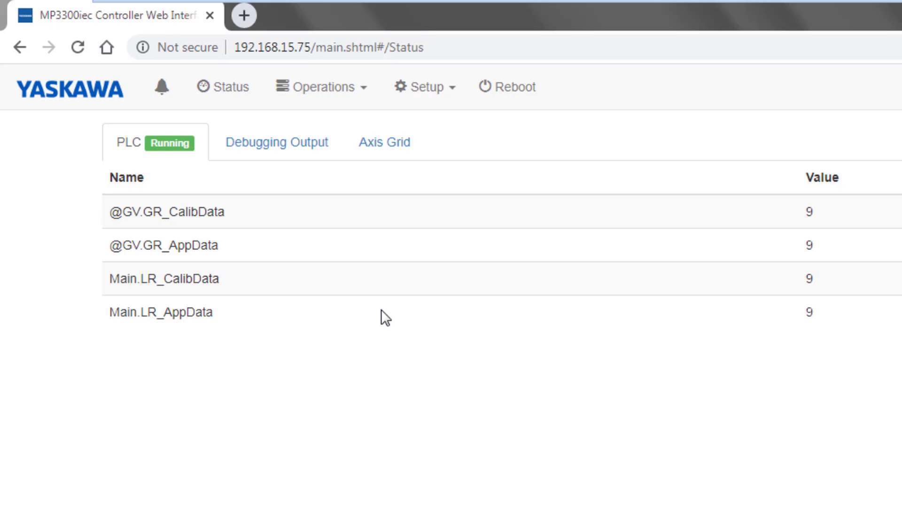
left_click(341, 99)
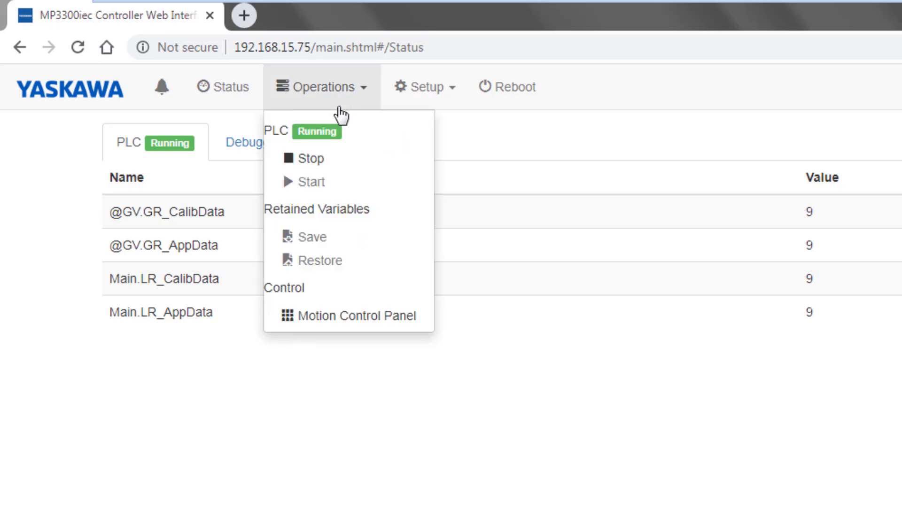
left_click(320, 160)
left_click(837, 275)
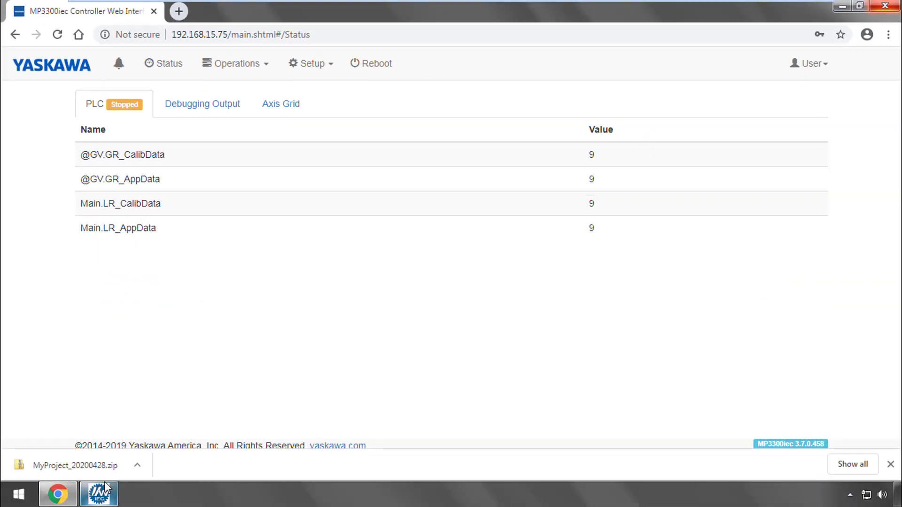
Save the retained variables to RVariables_20200428
left_click(99, 493)
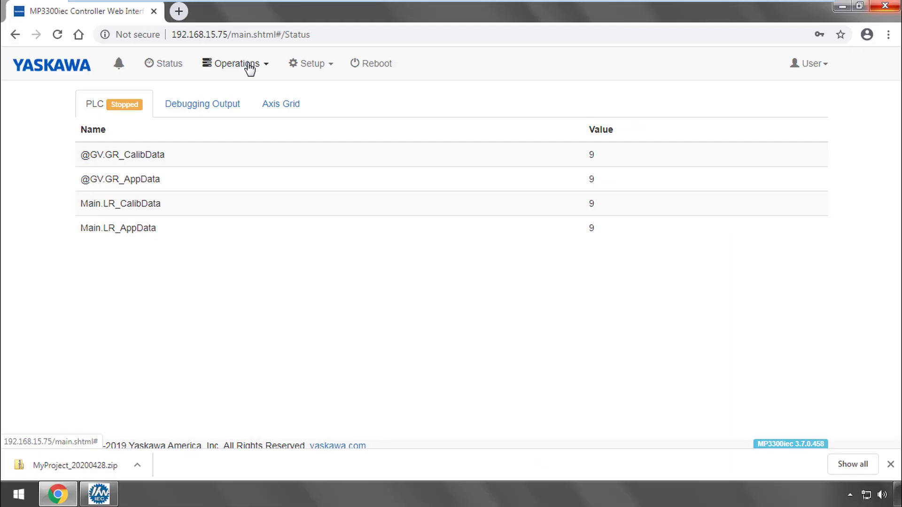
left_click(247, 66)
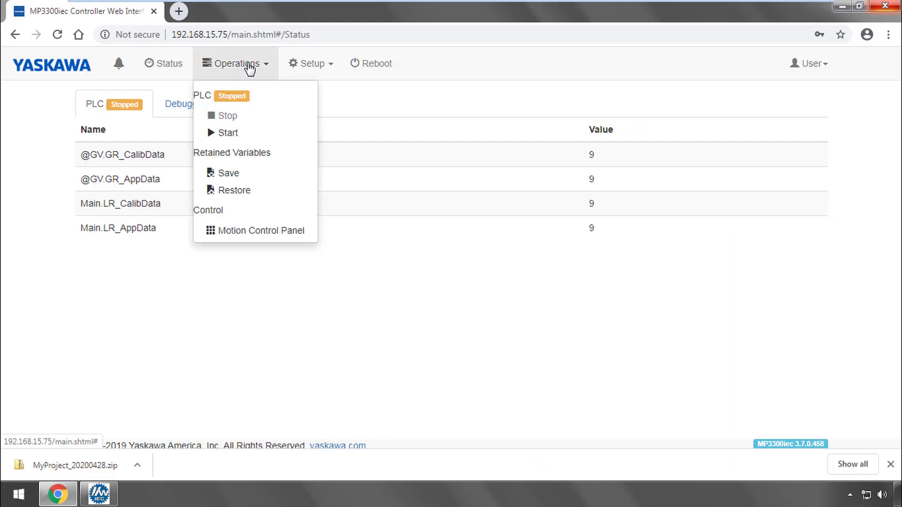
left_click(265, 179)
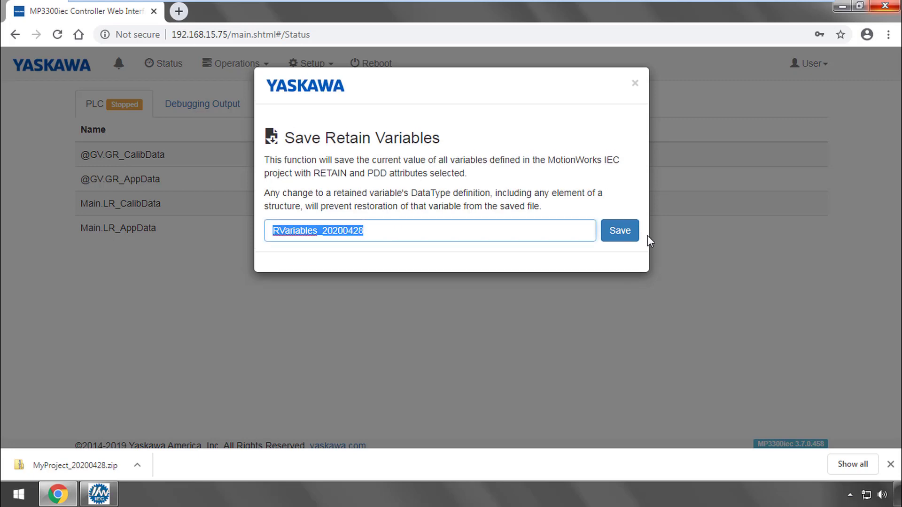
left_click(624, 233)
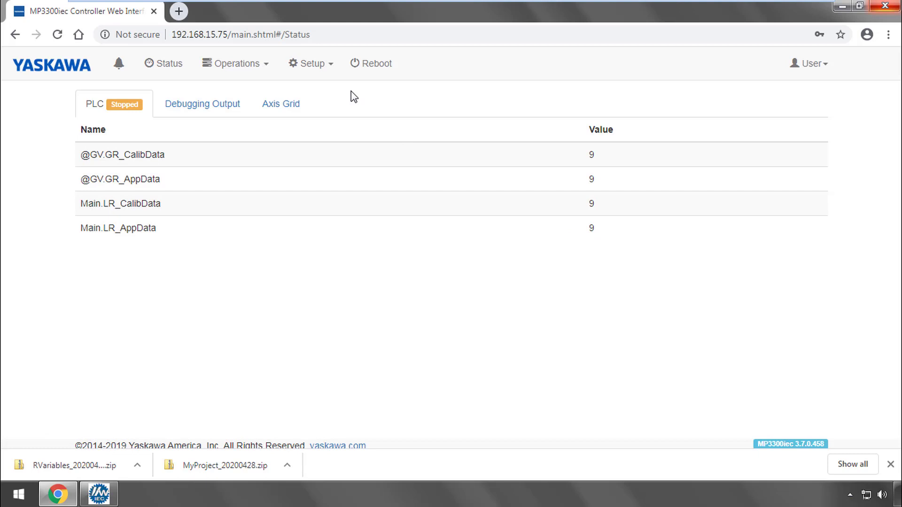
Warm-start the PLC so it is running again
left_click(268, 67)
left_click(232, 134)
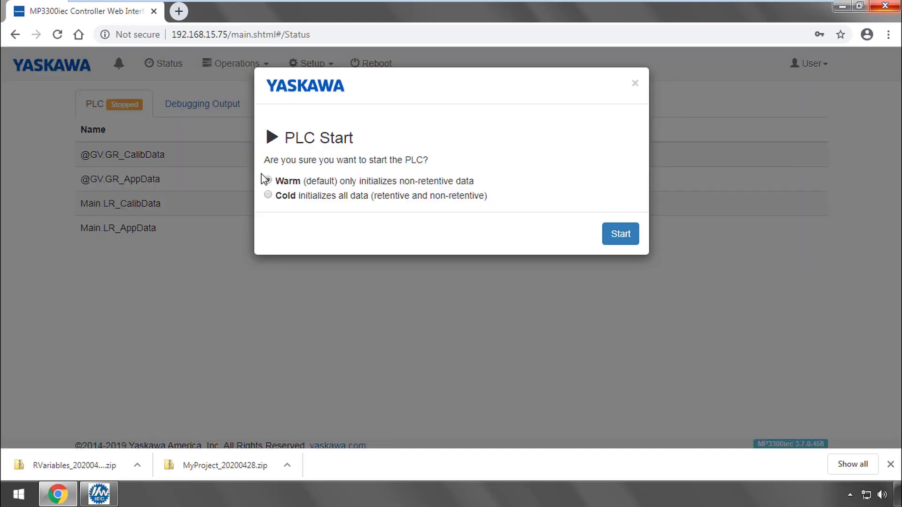
left_click(610, 236)
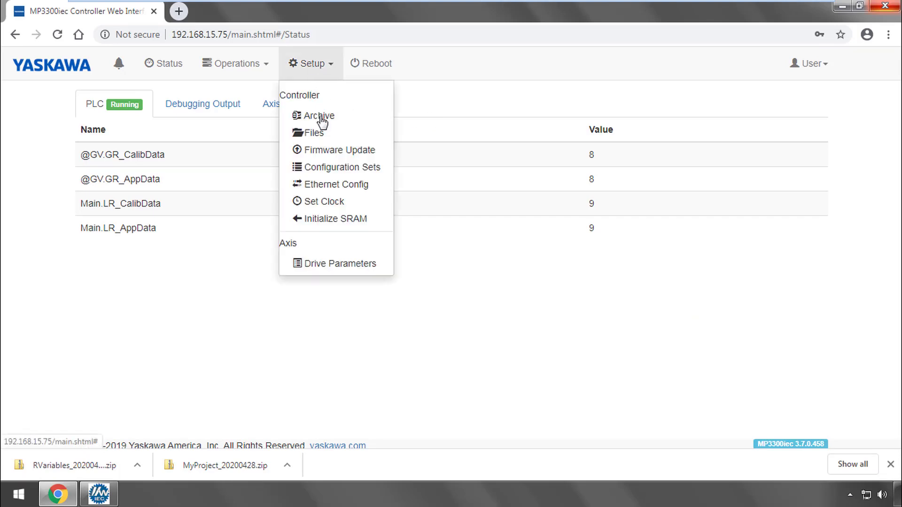
Upload Project_v1-Resource-archive.zip to the controller from the Archive page
left_click(320, 116)
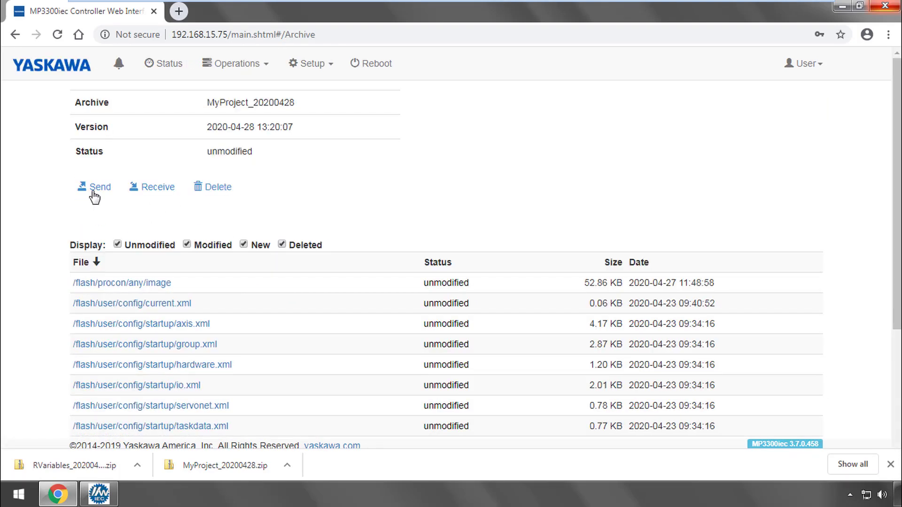
left_click(94, 190)
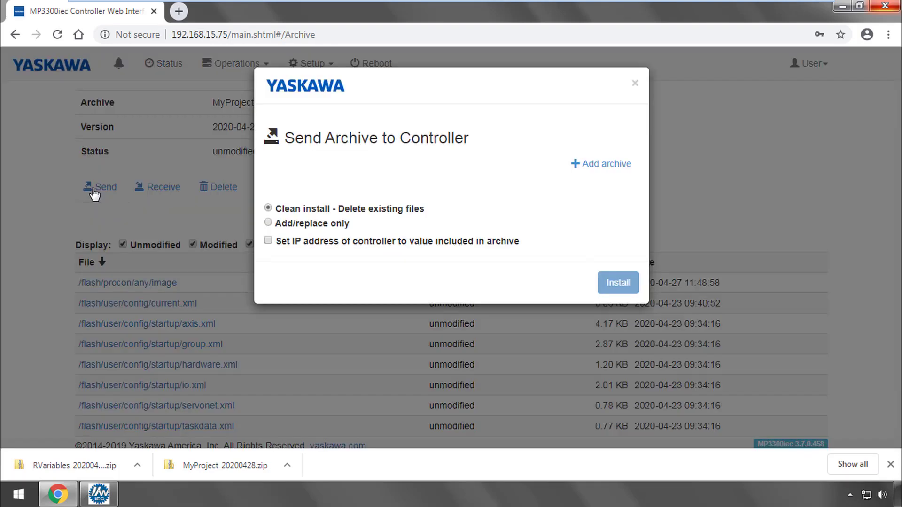
left_click(623, 164)
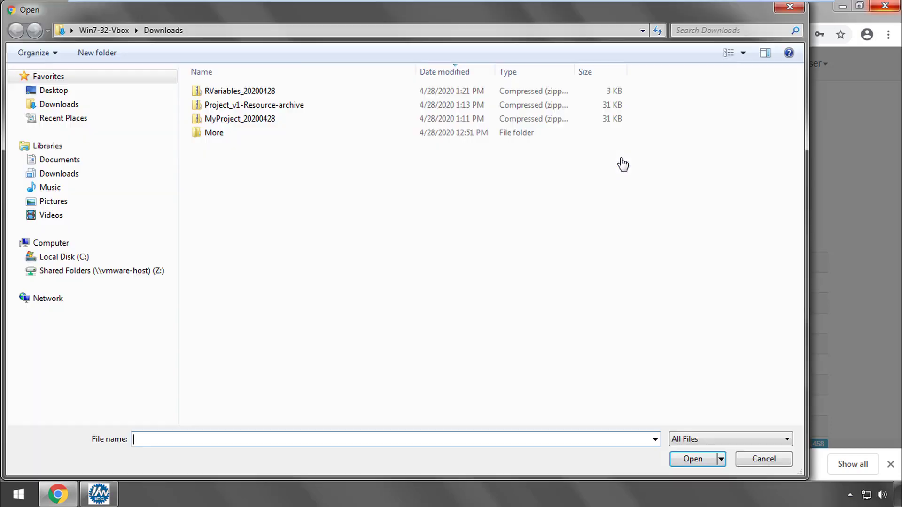
double_click(329, 113)
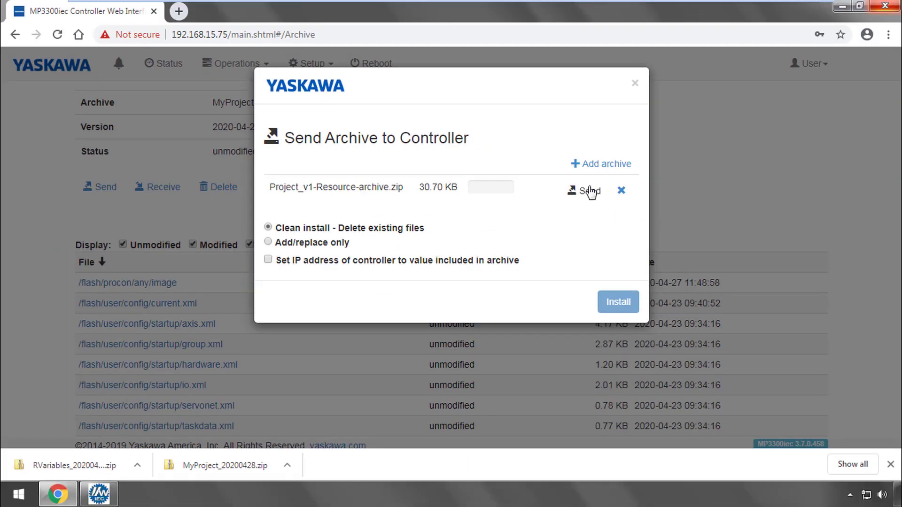
left_click(728, 239)
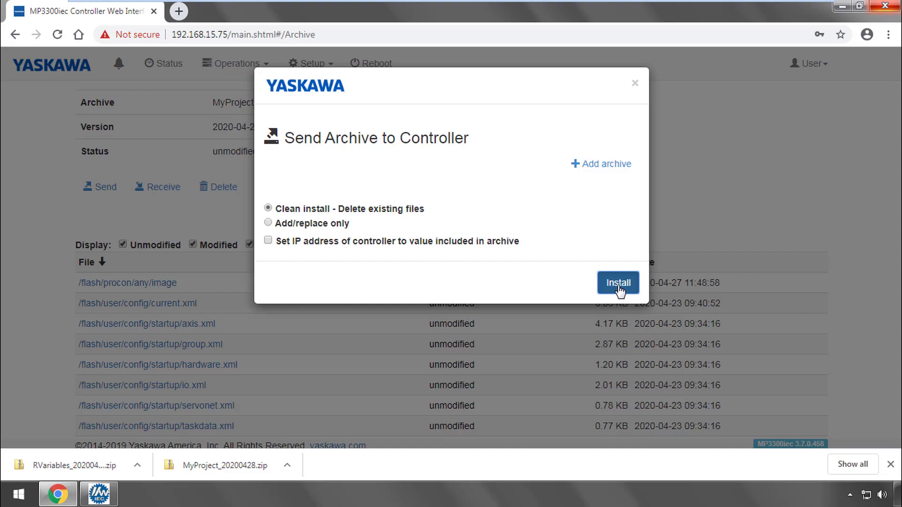
Install the uploaded archive and reboot the controller
left_click(618, 284)
left_click(366, 69)
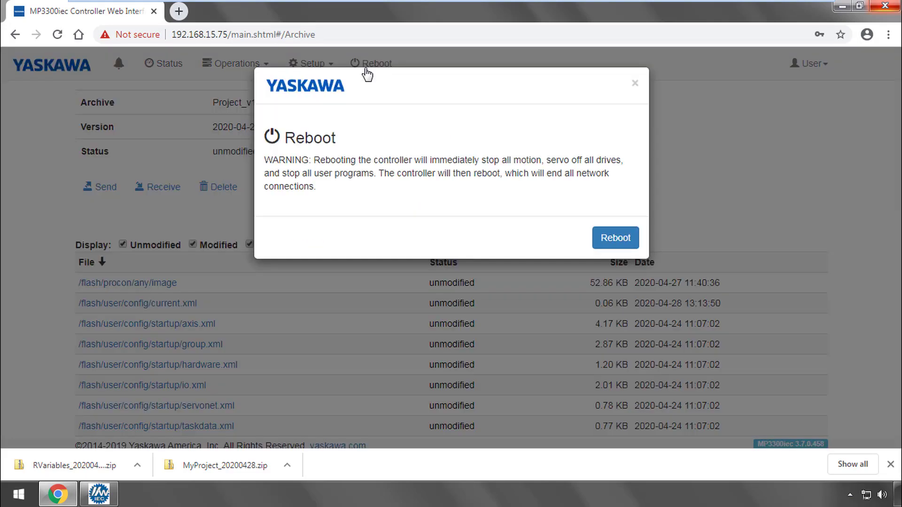
left_click(619, 238)
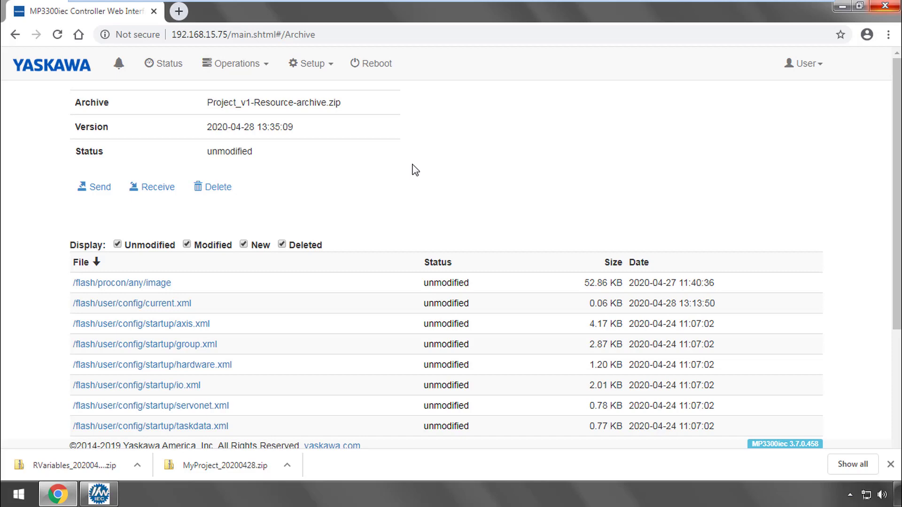
Stop the PLC from the status page and confirm
left_click(165, 65)
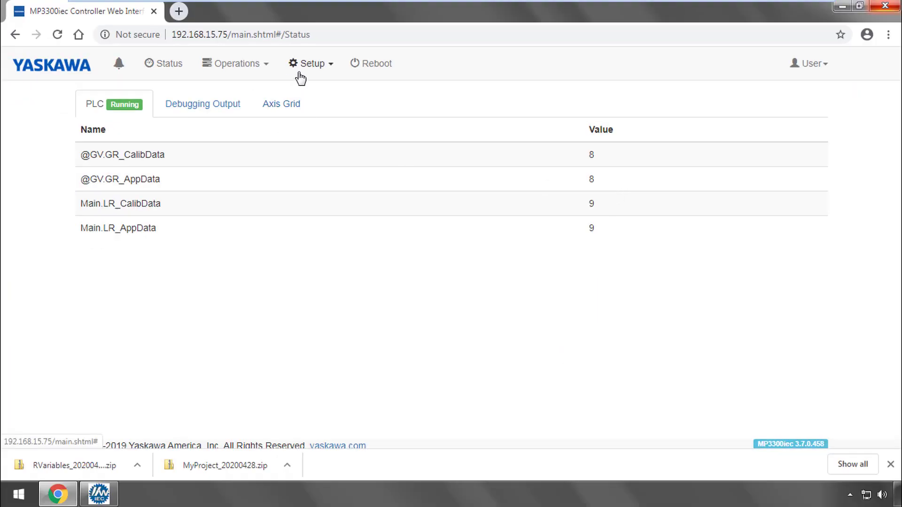
left_click(235, 63)
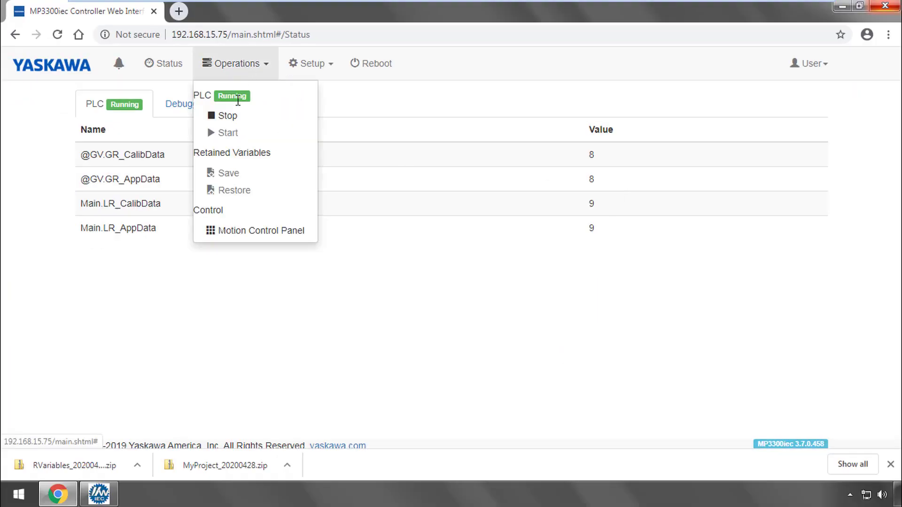
left_click(226, 115)
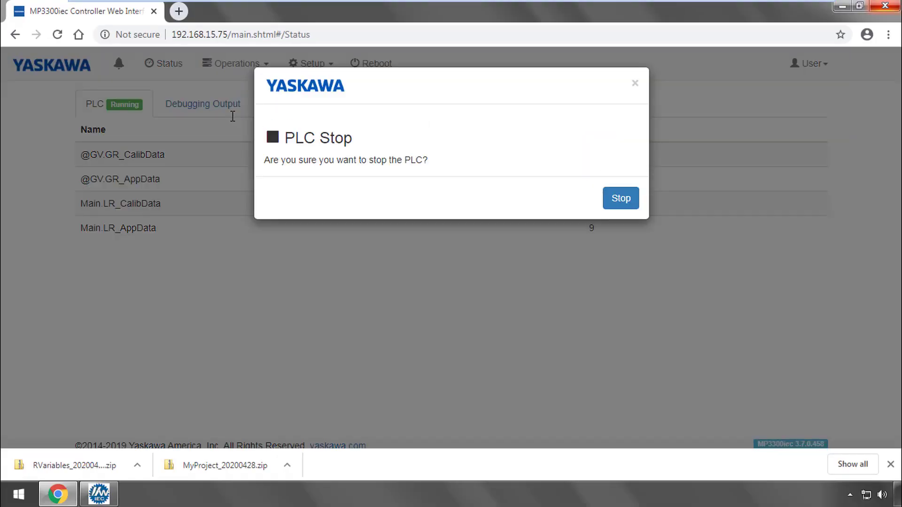
left_click(625, 198)
Restore the retained variables from RVariables_20200428.zip
left_click(235, 63)
left_click(254, 189)
left_click(604, 164)
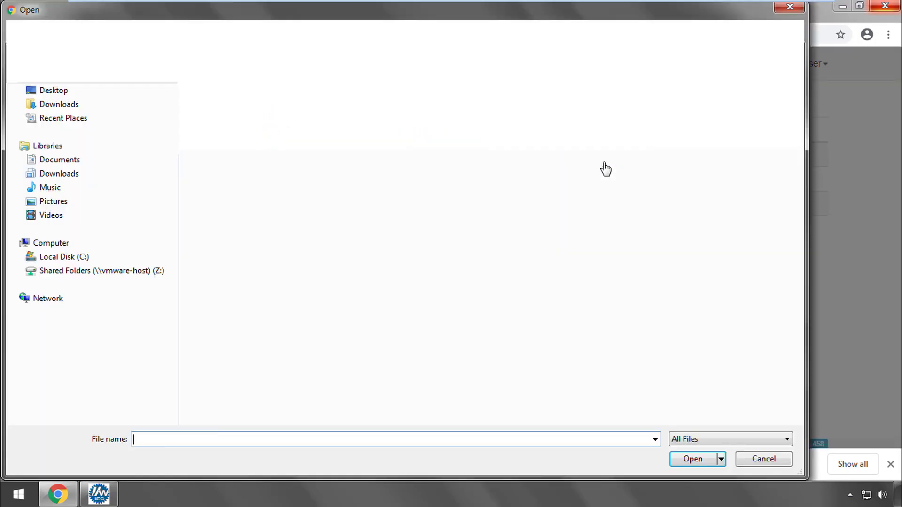
left_click(271, 152)
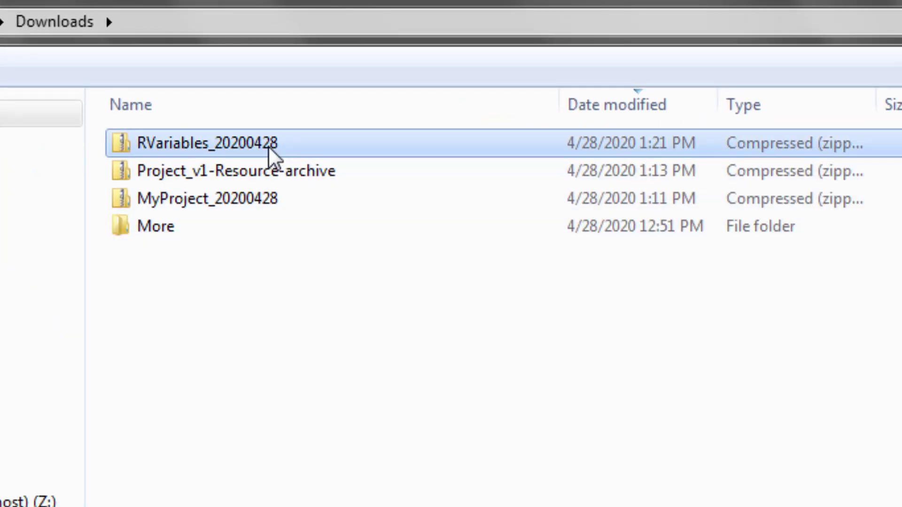
double_click(271, 153)
left_click(587, 191)
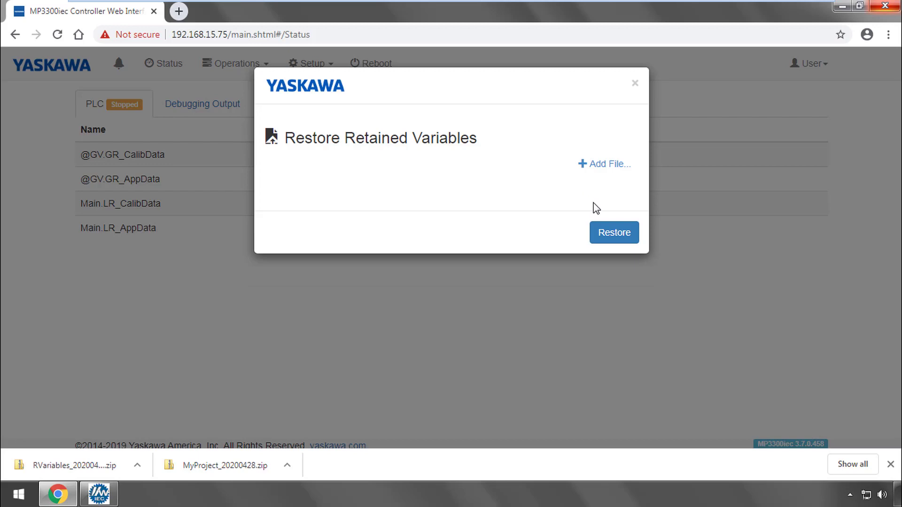
left_click(607, 235)
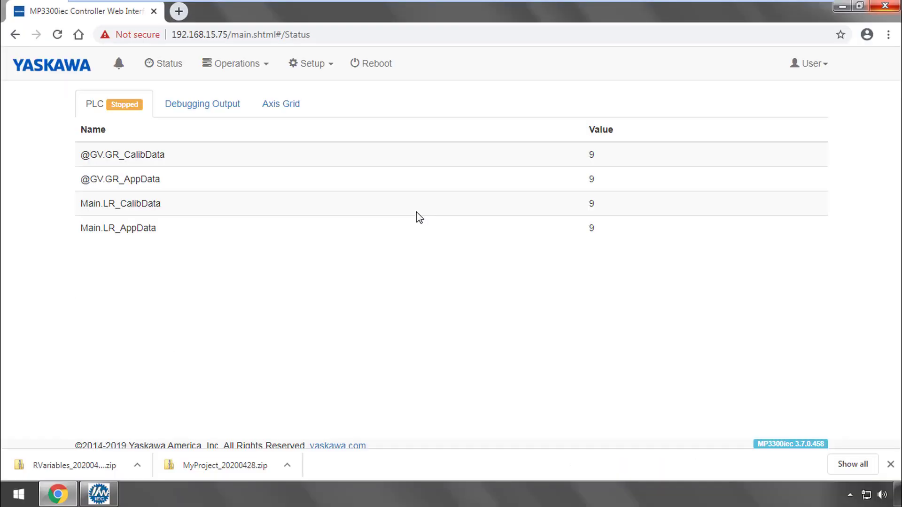
Open the controller Setup options, leaving the status page
left_click(311, 71)
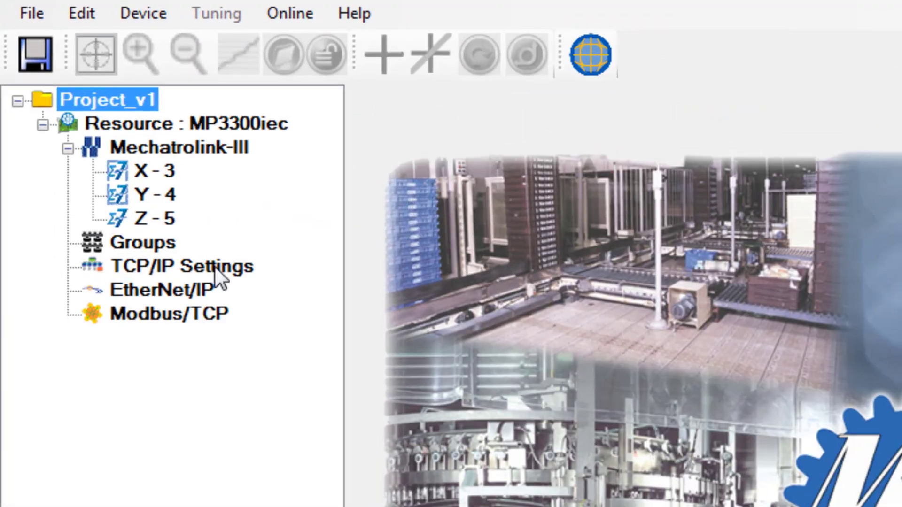
Enable Generate Portable Network Override Configuration File under TCP/IP Settings and save
left_click(108, 148)
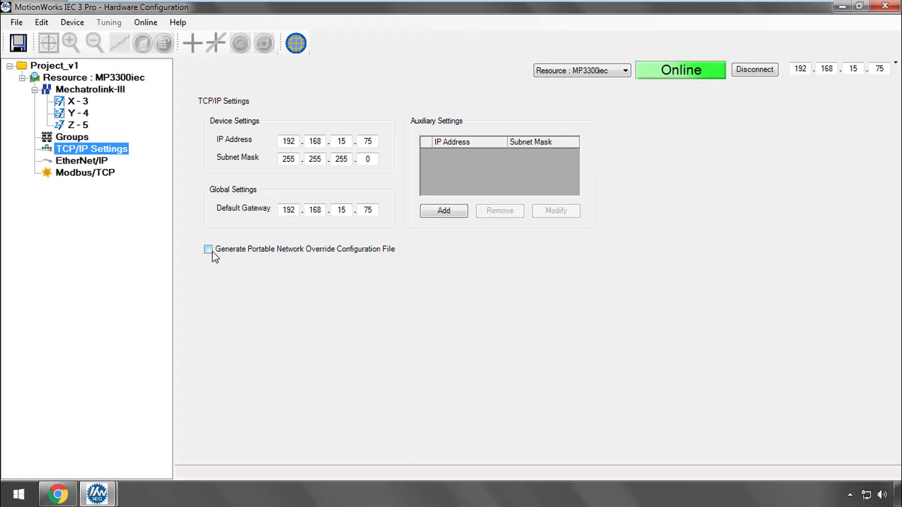
left_click(209, 250)
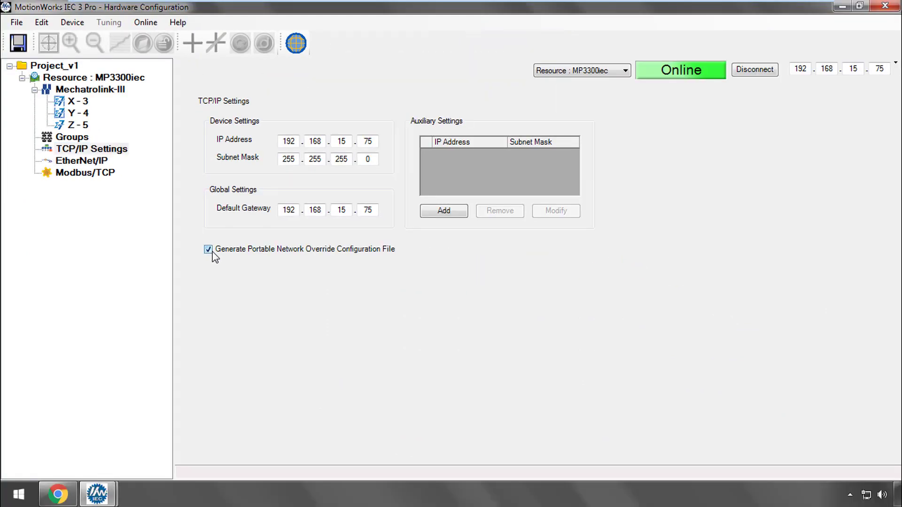
left_click(19, 43)
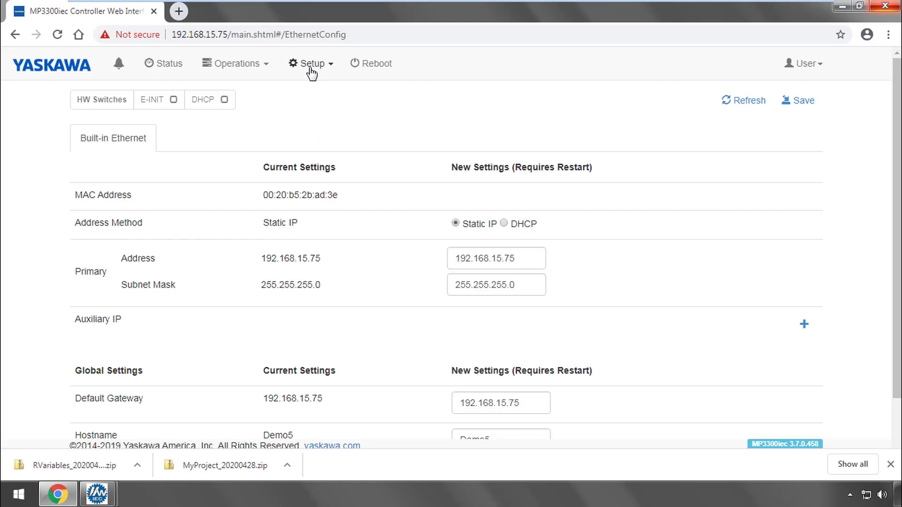
Download the archive's new network.xml from the Archive page and open it
left_click(313, 68)
left_click(322, 117)
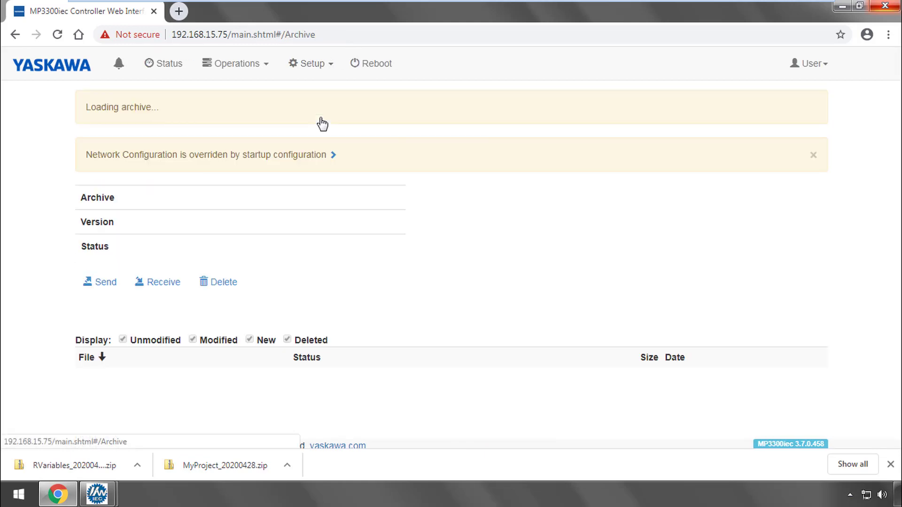
scroll(282, 211, "down", 4)
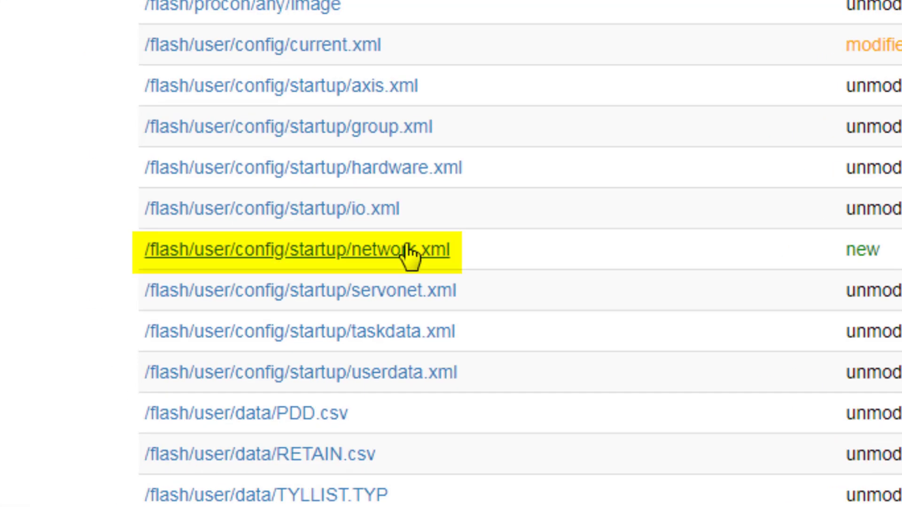
left_click(408, 253)
left_click(99, 465)
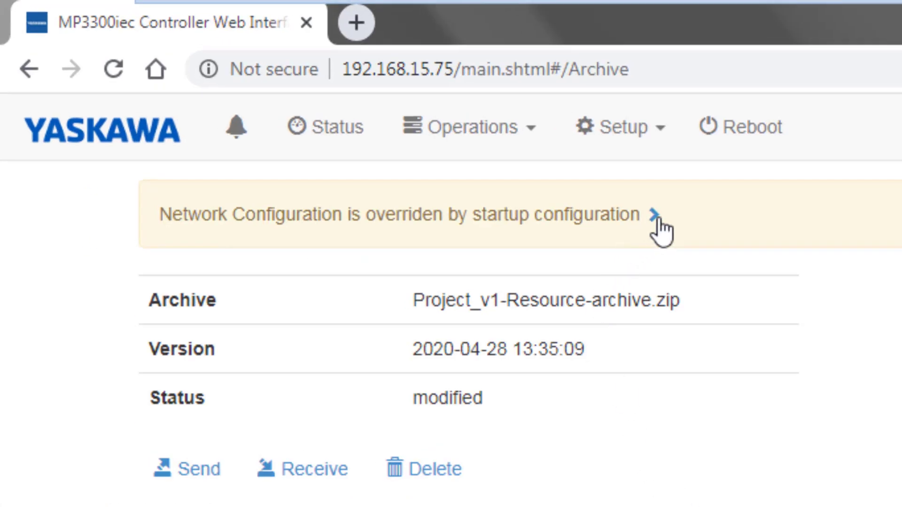
Expand the network override notice and start receiving the archive as MyProject_20200428
left_click(654, 215)
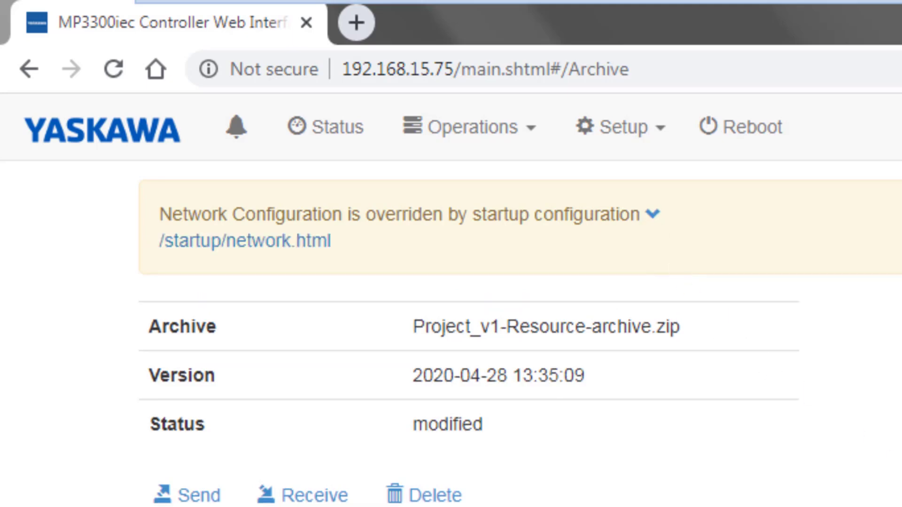
scroll(493, 261, "down", 3)
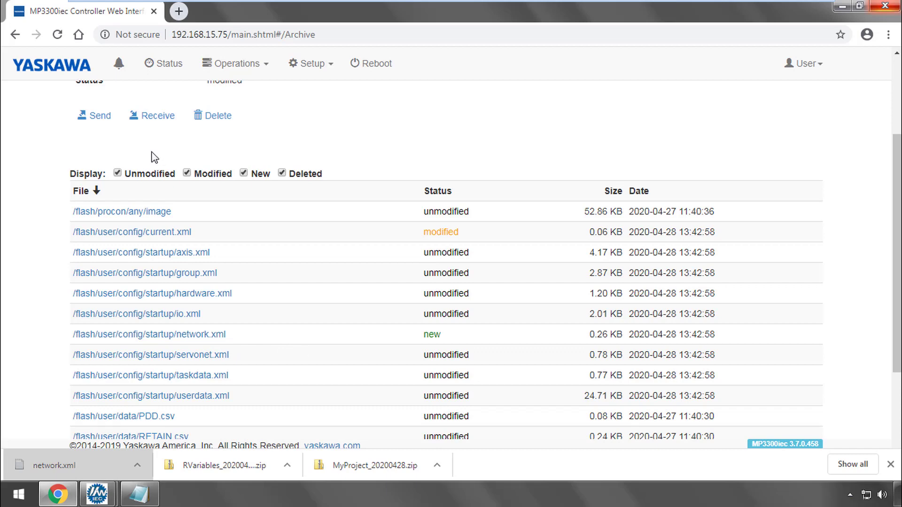
left_click(158, 117)
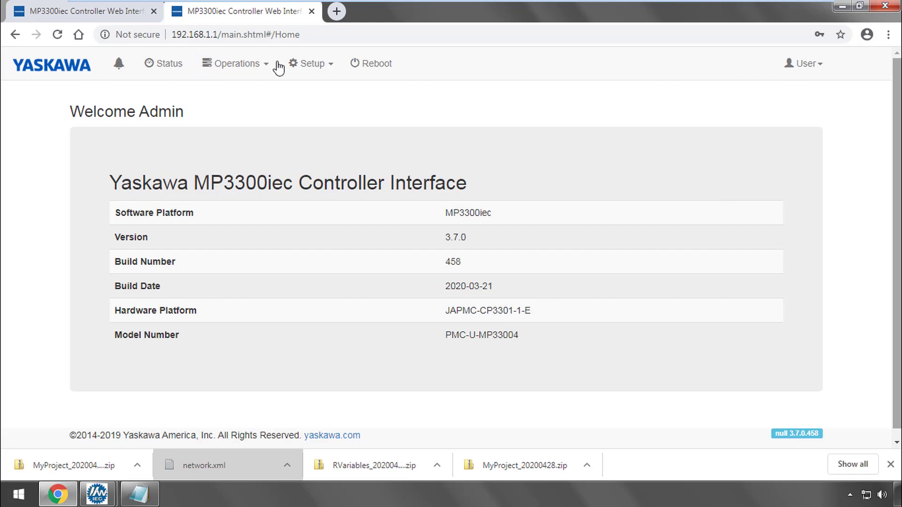
Choose MyProject_20200428_IP.zip as the archive to send to the controller
left_click(318, 71)
left_click(324, 116)
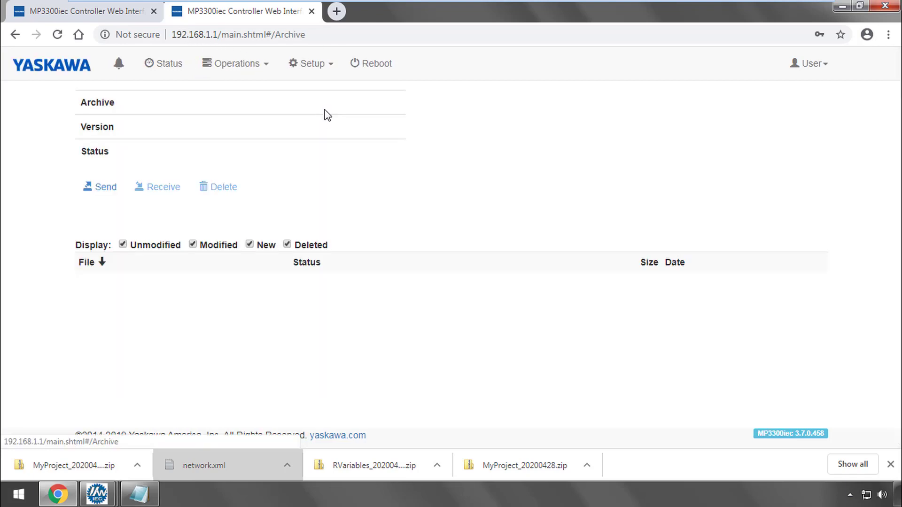
left_click(317, 71)
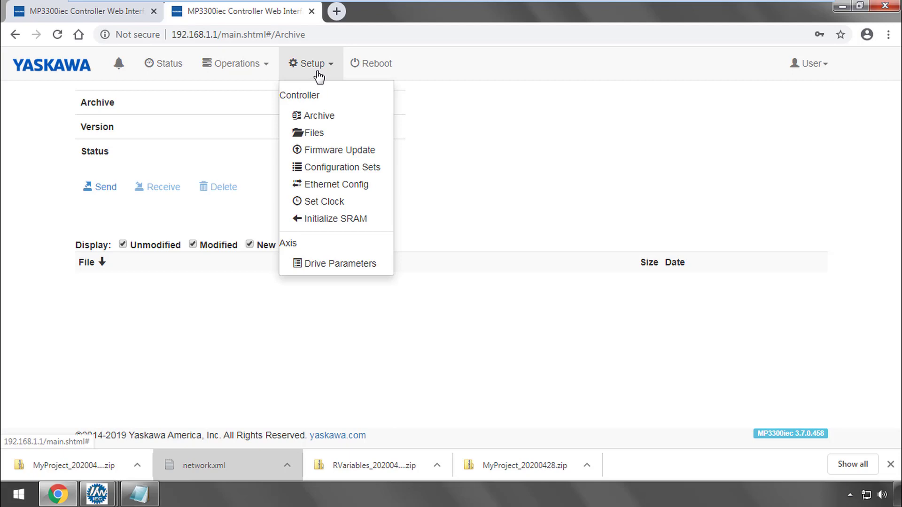
left_click(89, 187)
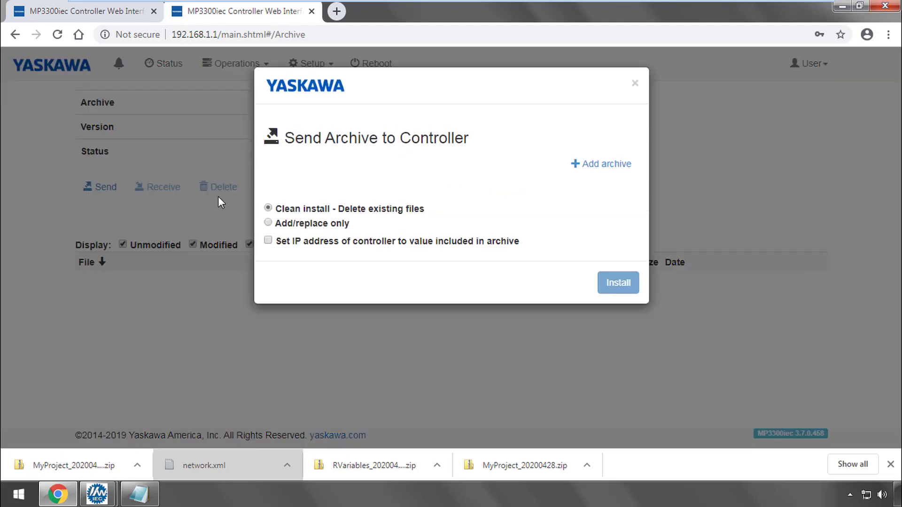
left_click(609, 165)
left_click(291, 92)
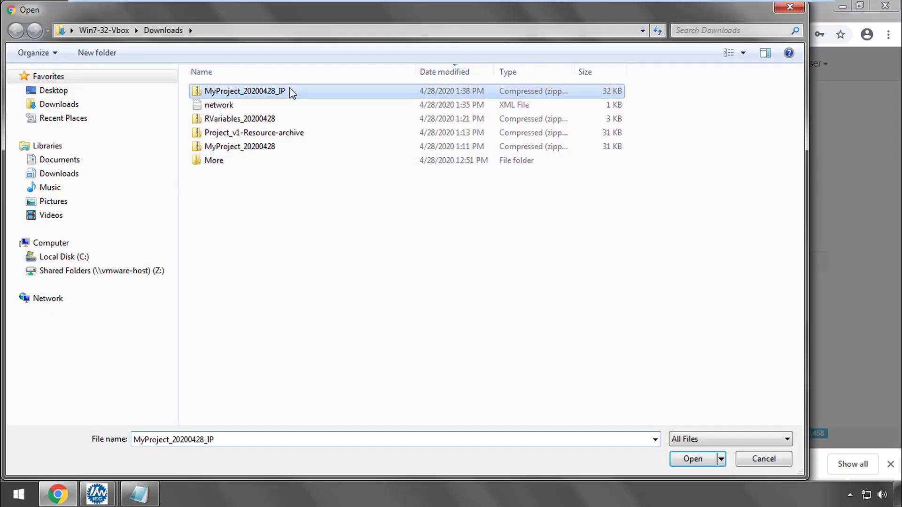
left_click(691, 459)
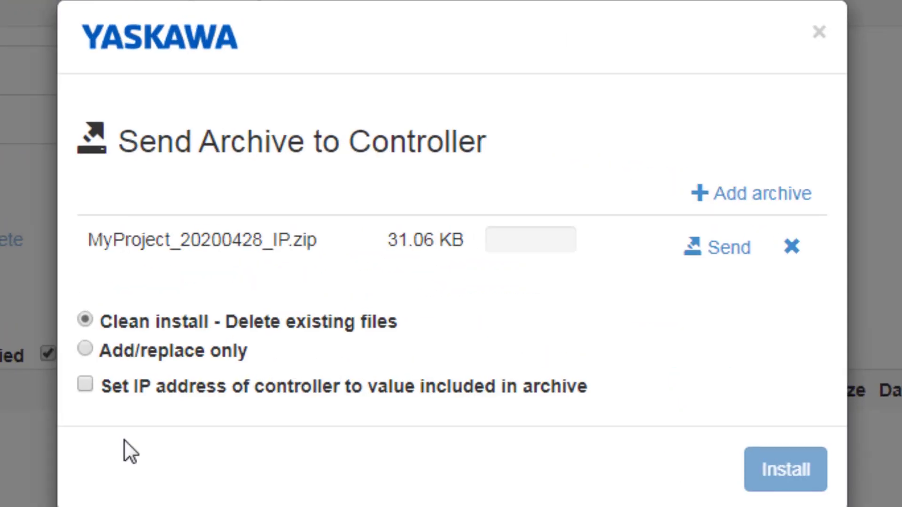
Upload the archive with Set IP address ticked and start the clean install
left_click(85, 383)
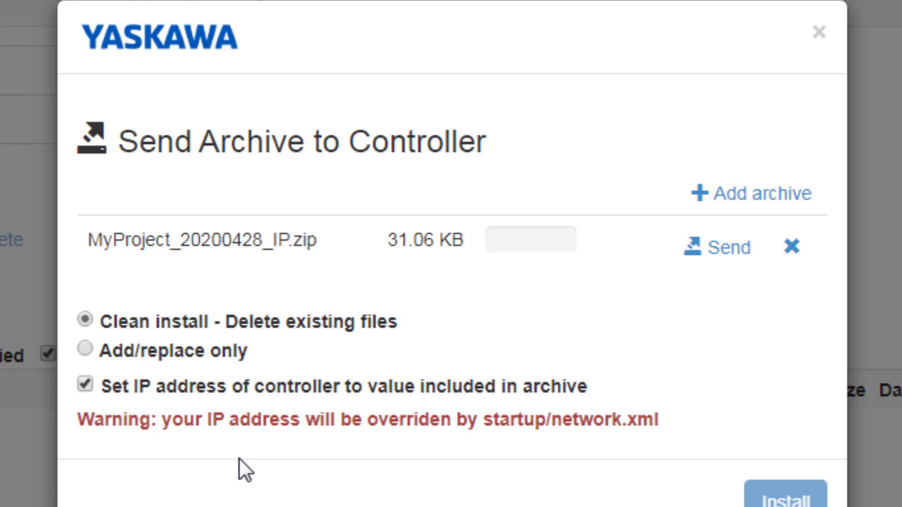
left_click(89, 385)
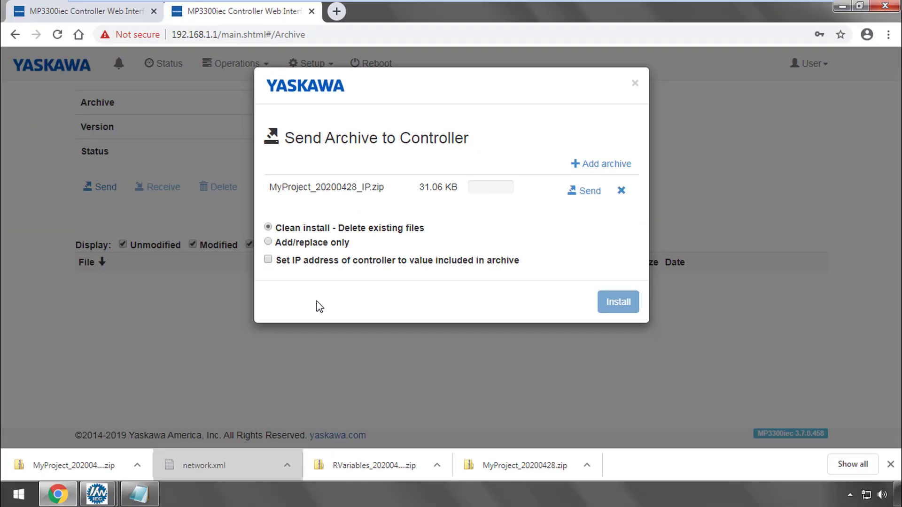
left_click(718, 249)
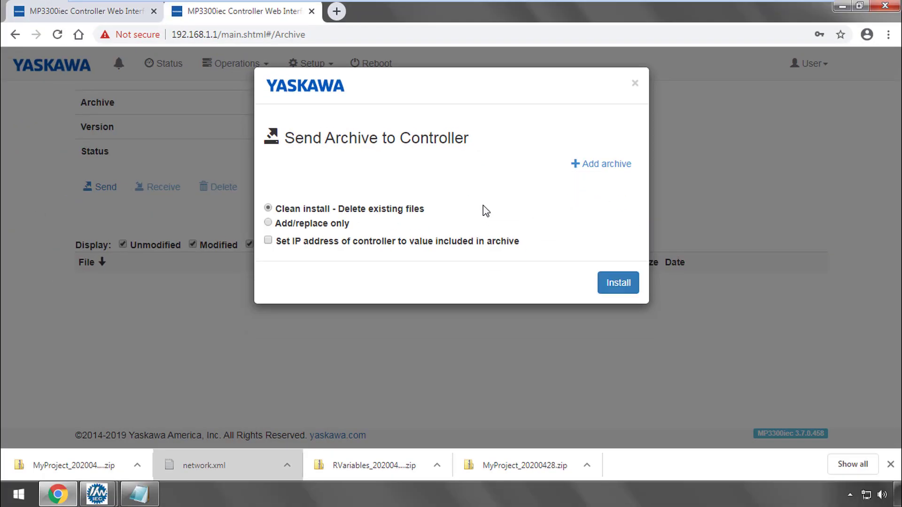
left_click(270, 245)
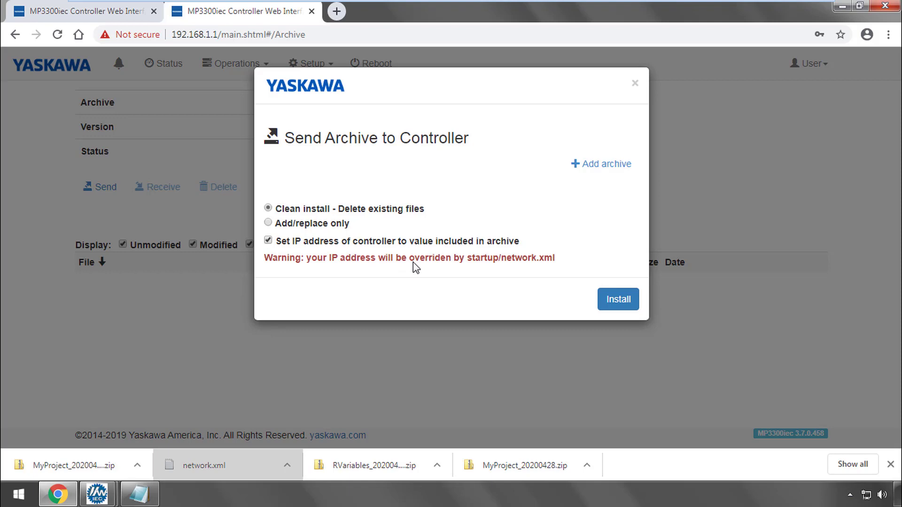
left_click(618, 300)
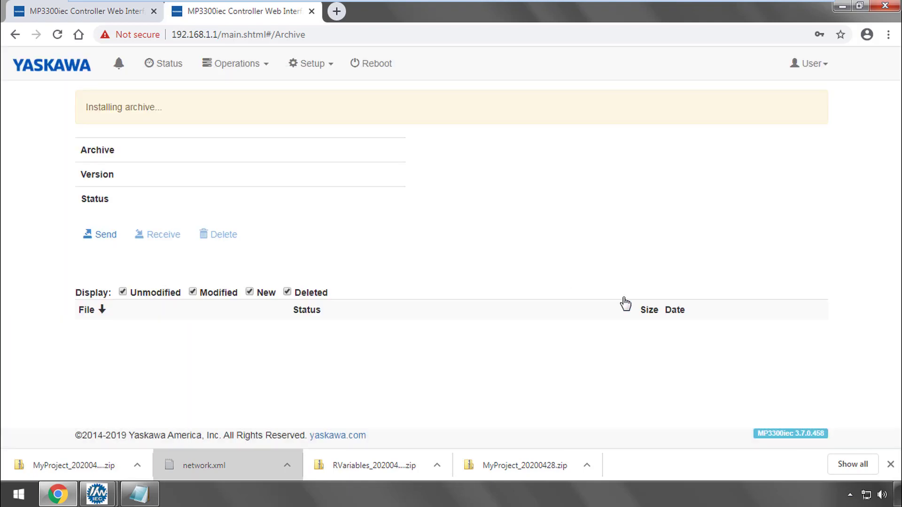
Reboot the controller and confirm the reboot
left_click(375, 66)
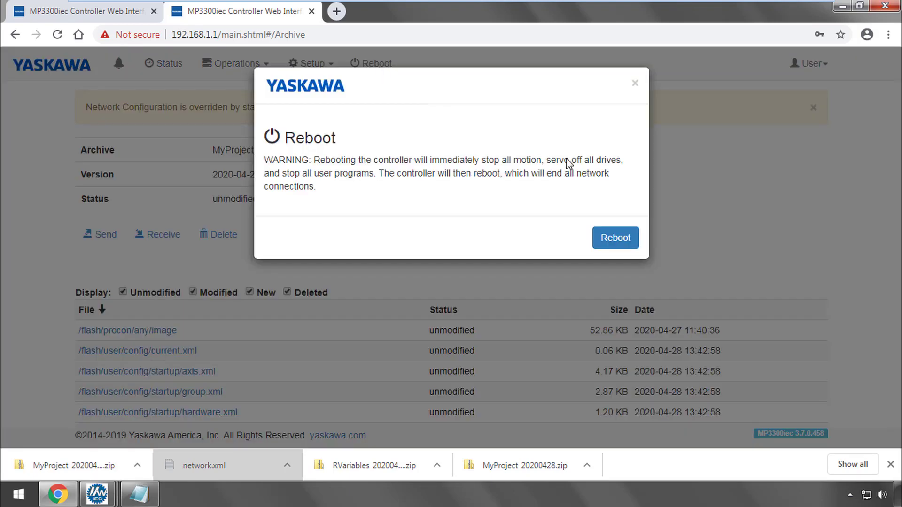
left_click(617, 238)
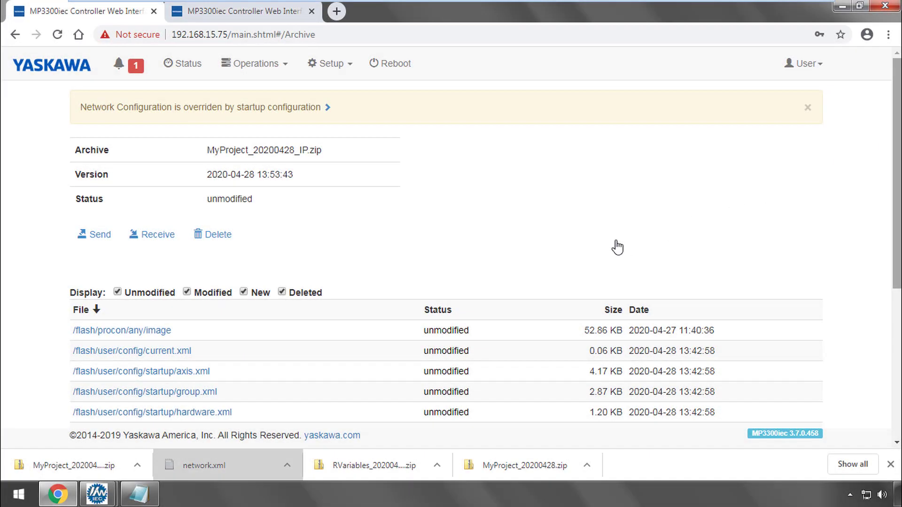
scroll(263, 277, "down", 3)
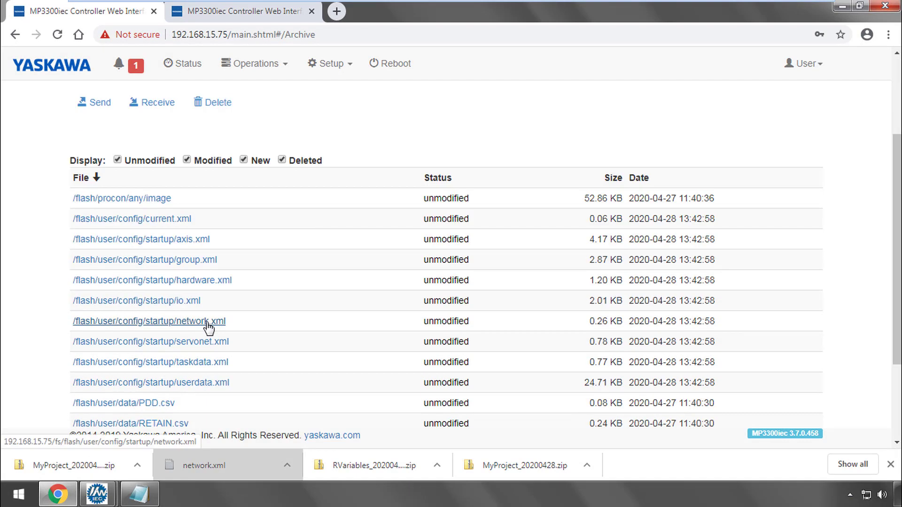
scroll(245, 301, "up", 3)
Read the 340C cold-start-required alarm, then bring up PLC Start under Operations
left_click(122, 69)
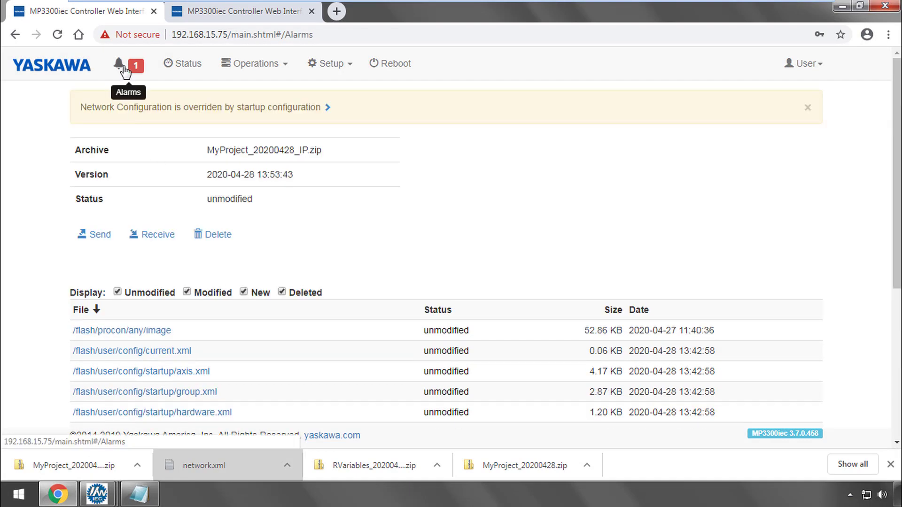
left_click(534, 163)
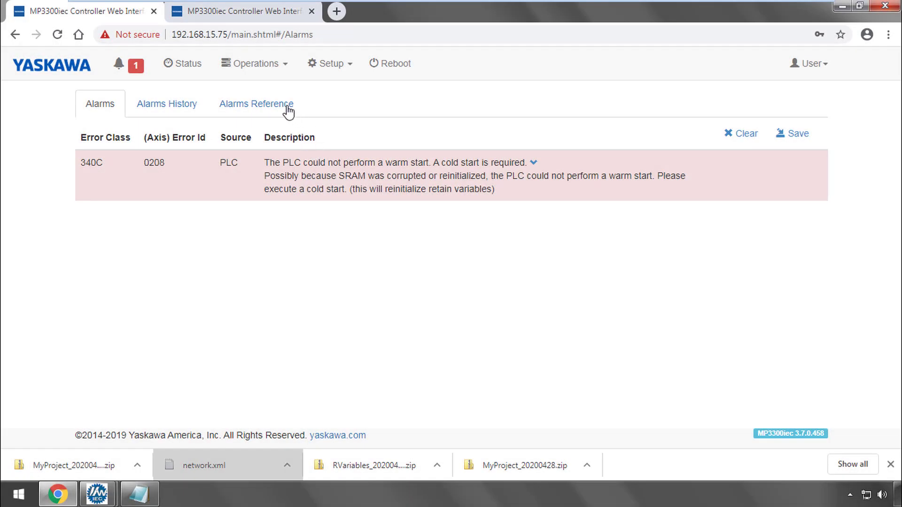
left_click(256, 63)
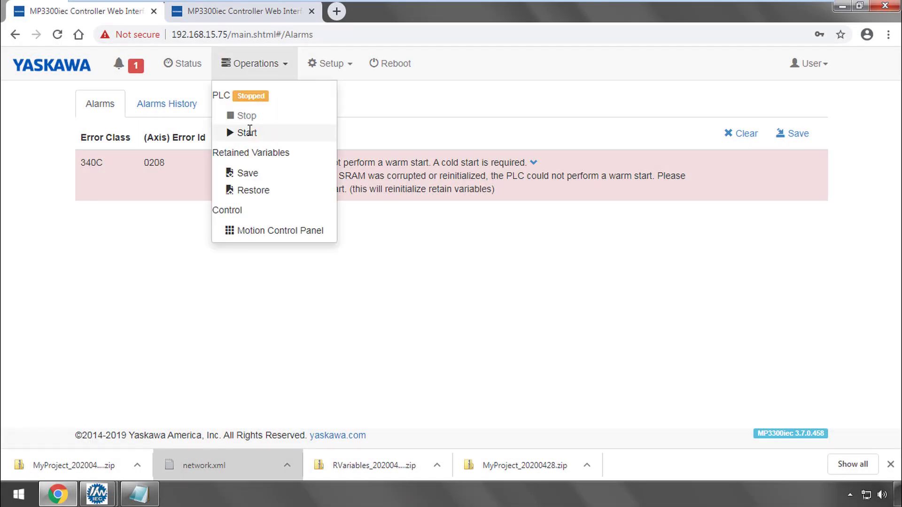
left_click(247, 133)
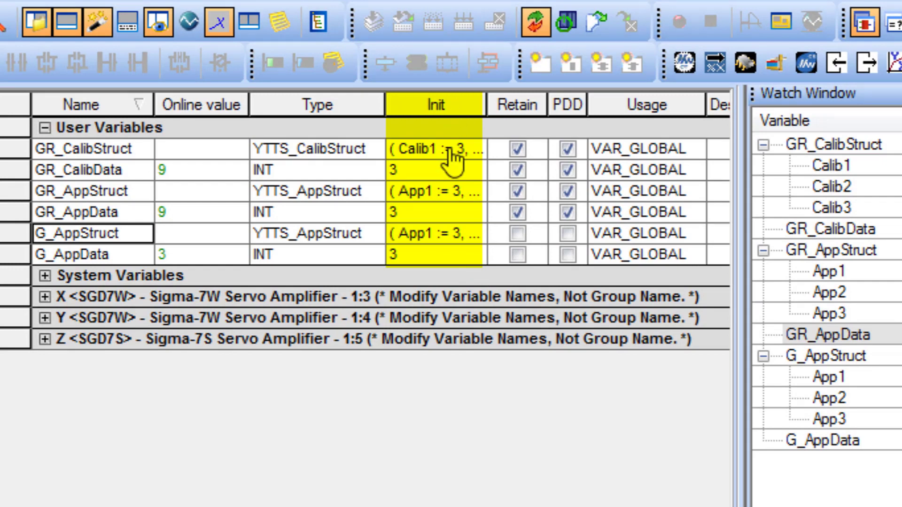
Select the GR_CalibStruct row while reviewing the global variables' Init values
left_click(123, 150)
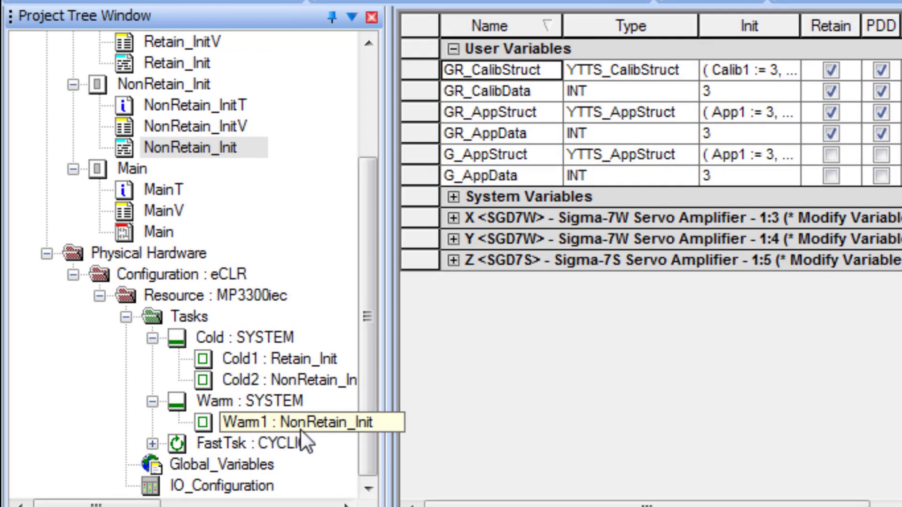
Select Warm1 and open the NonRetain_Init ST code that sets G_AppStruct.App2 to 2.0*SQRT(2.0)
left_click(300, 429)
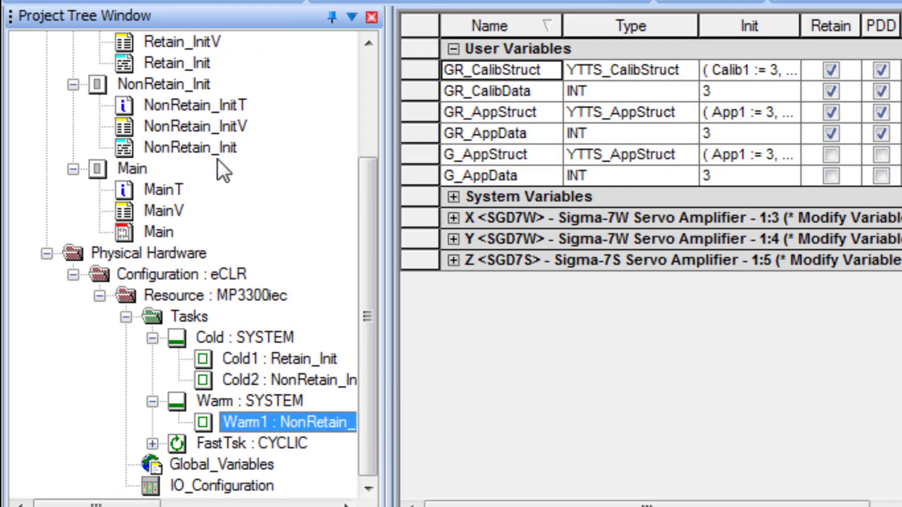
double_click(178, 146)
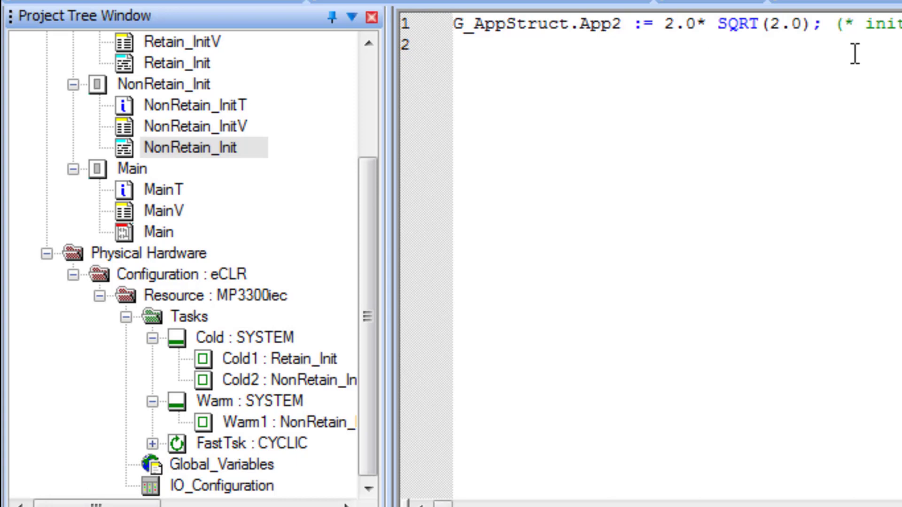
key("Down")
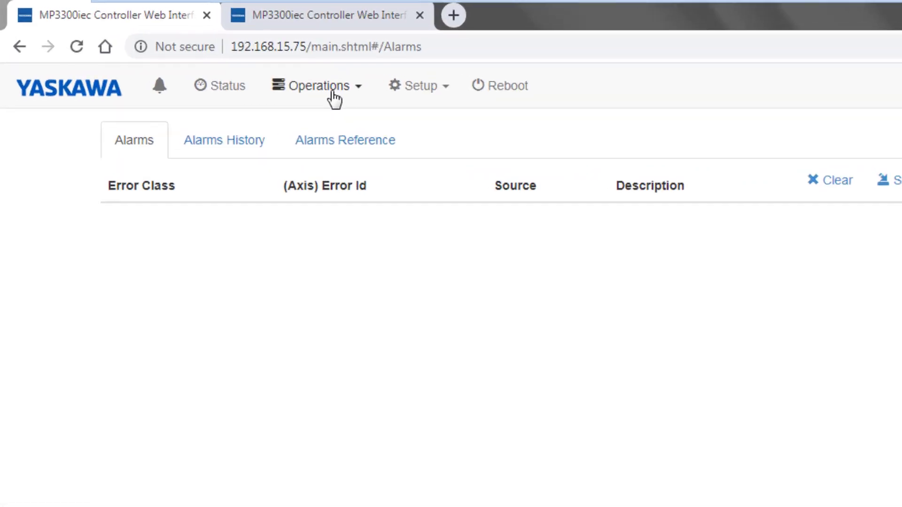
Start the PLC from Operations > Start, keeping Warm selected
left_click(333, 94)
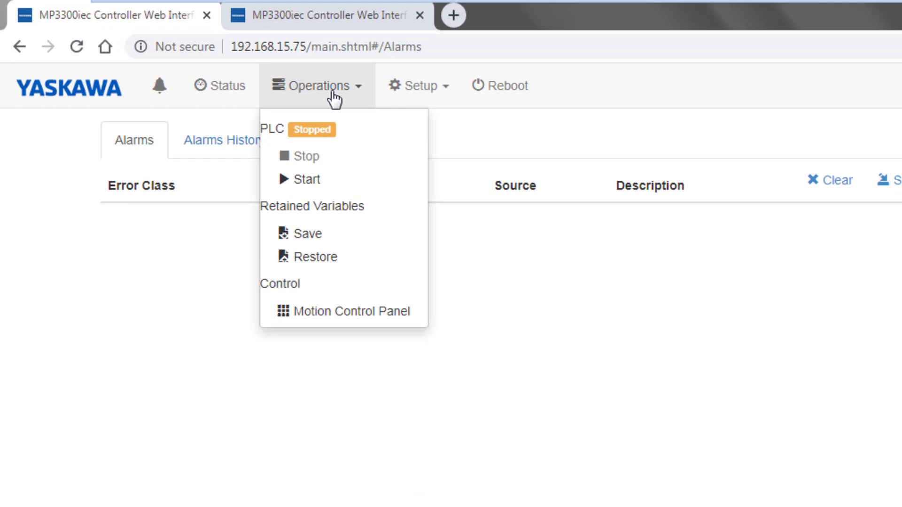
left_click(312, 178)
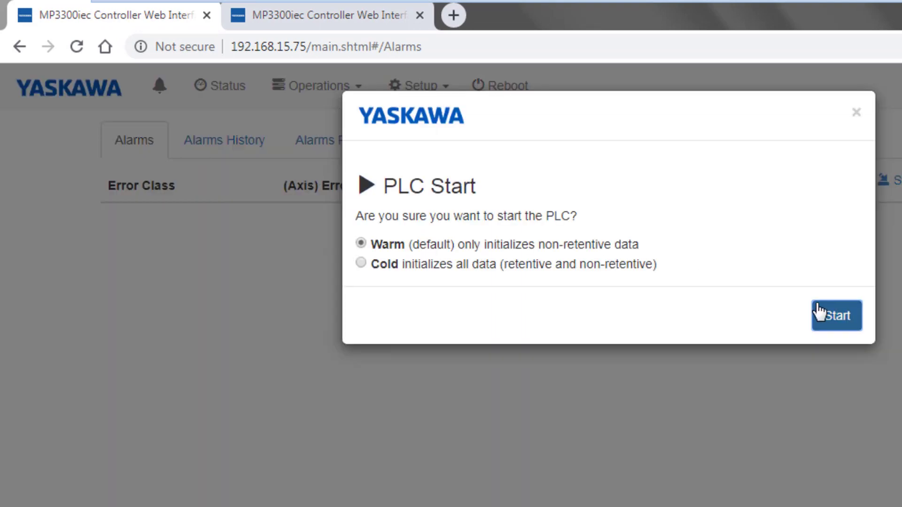
left_click(839, 324)
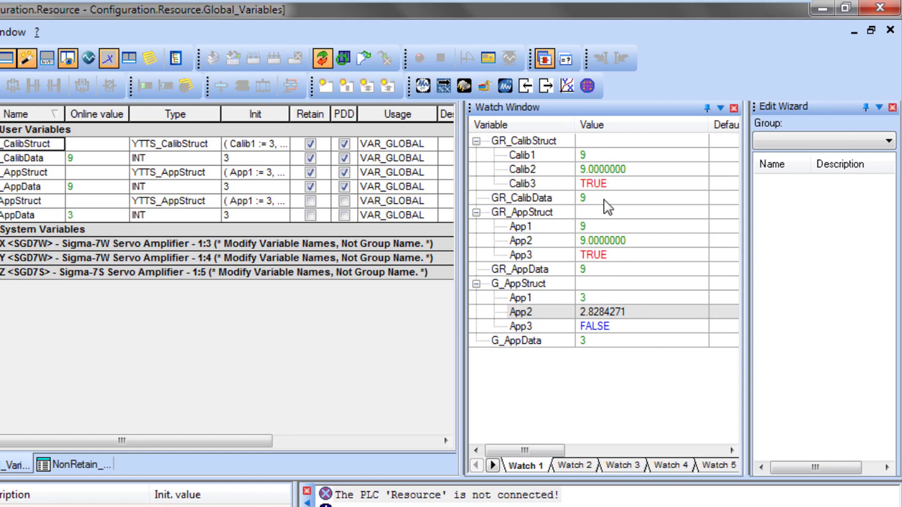
Check watch values for G_AppStruct App1/App2 and G_AppData, then return to NonRetain_Init
left_click(520, 297)
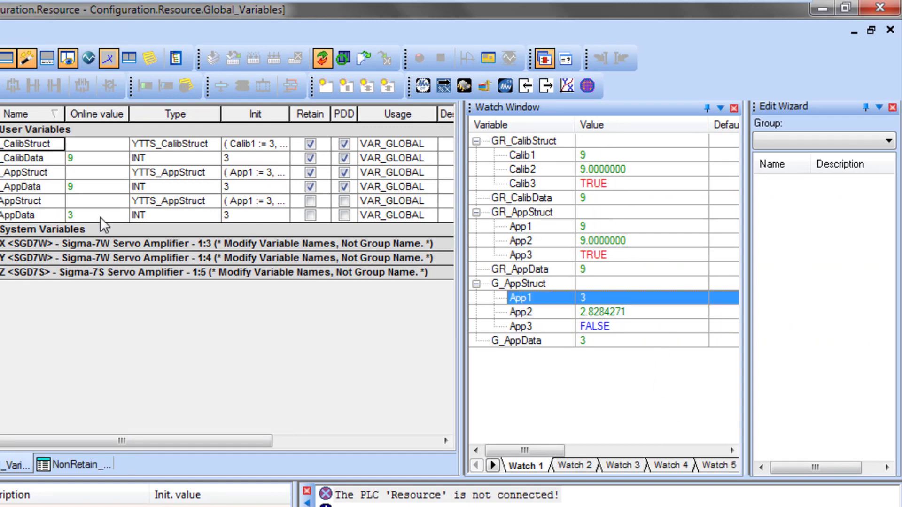
left_click(100, 216)
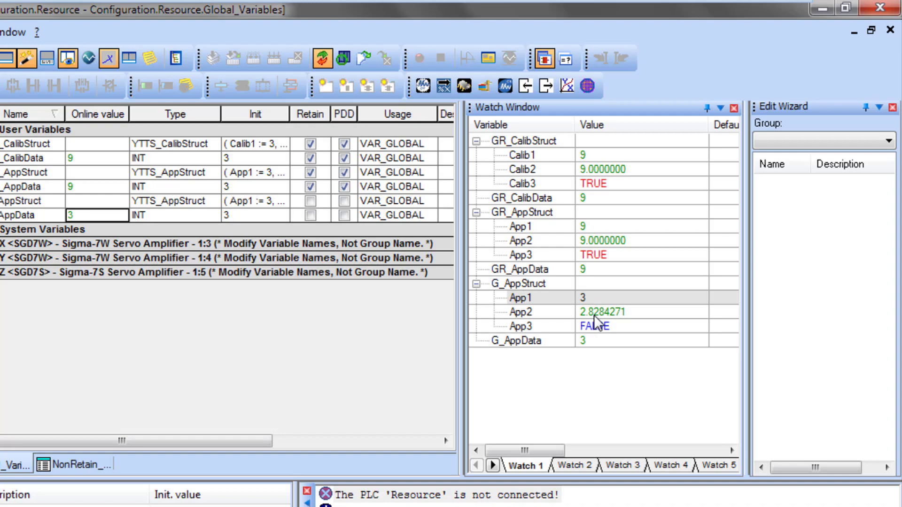
left_click(590, 339)
left_click(529, 312)
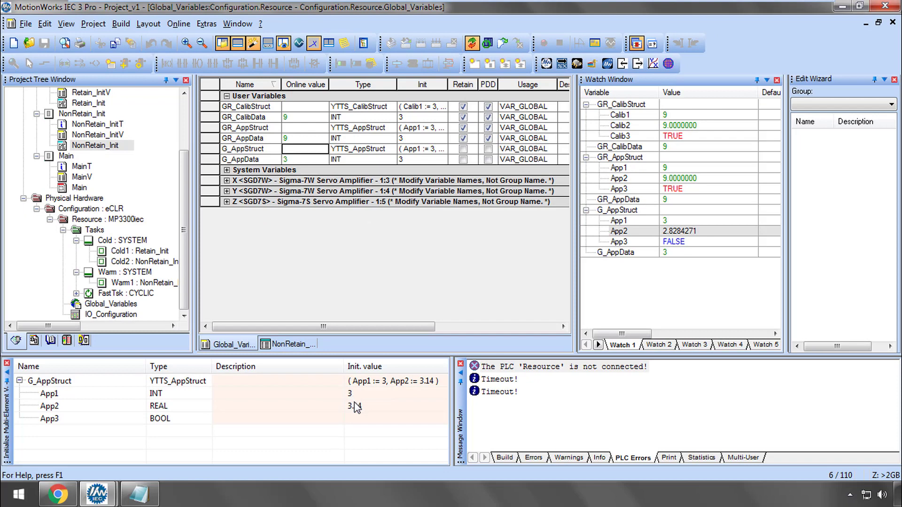
left_click(287, 344)
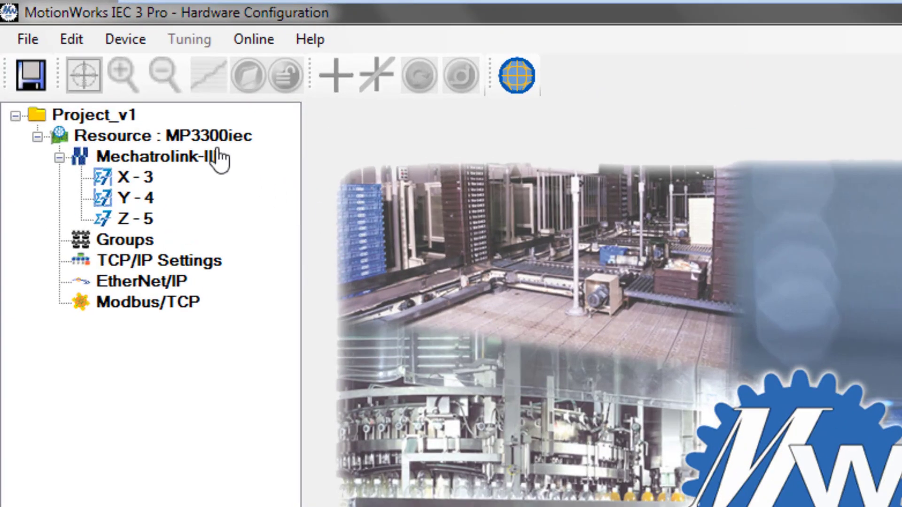
Enable 'Perform Cold Start if Warm Start is not possible' on Resource : MP3300iec
left_click(216, 137)
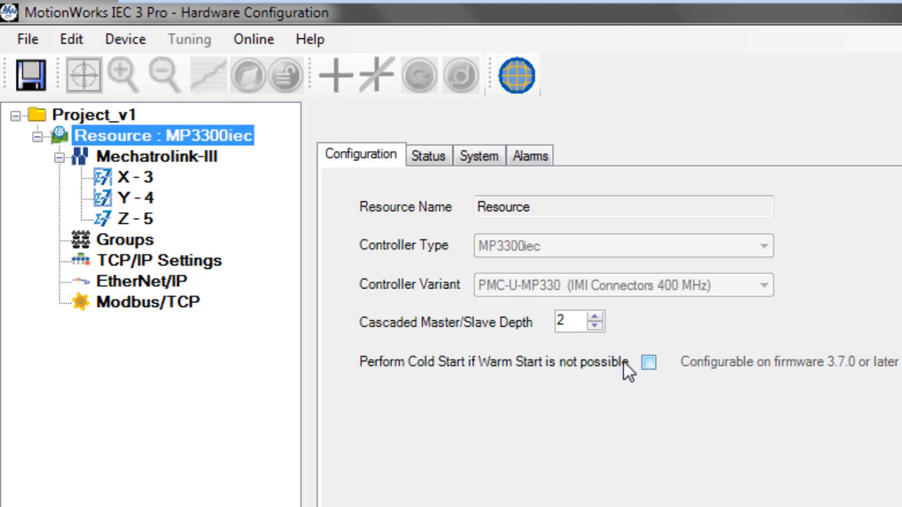
left_click(648, 362)
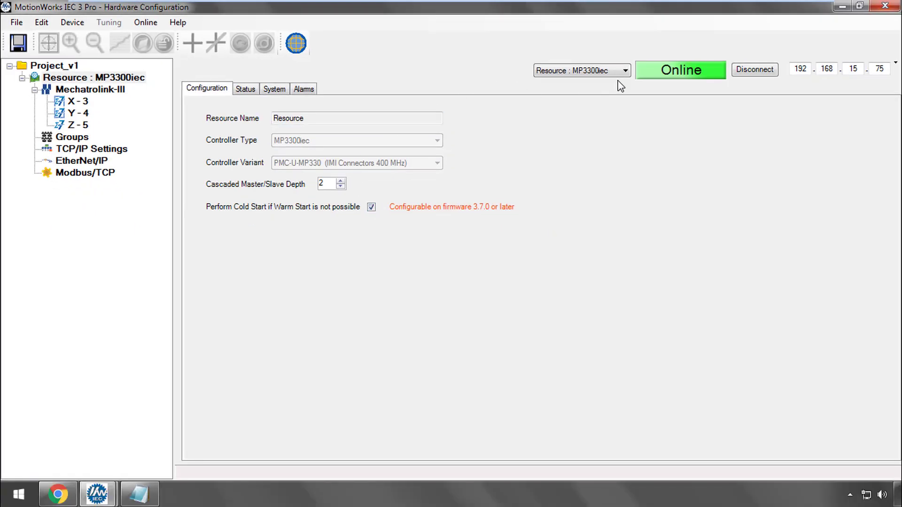
Save the cold-start setting to the controller and expand the 440C warm-start-failed alarm details
left_click(18, 43)
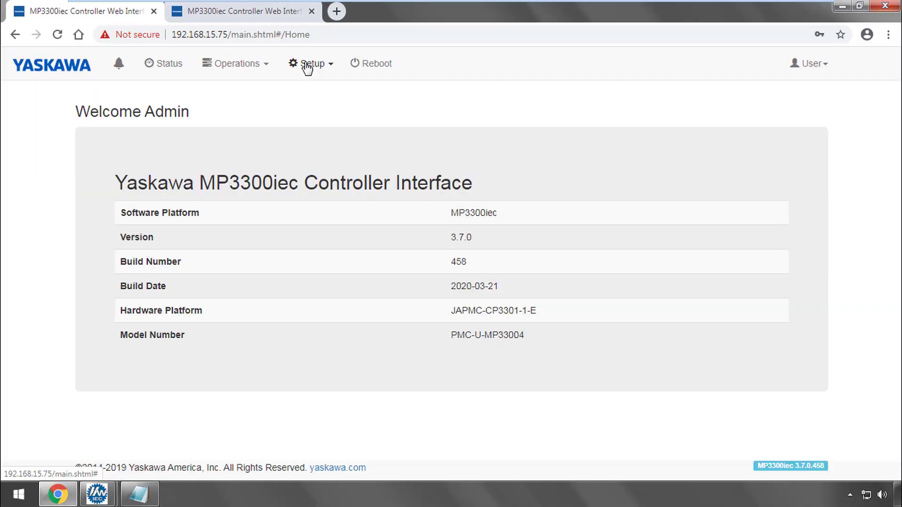
left_click(307, 66)
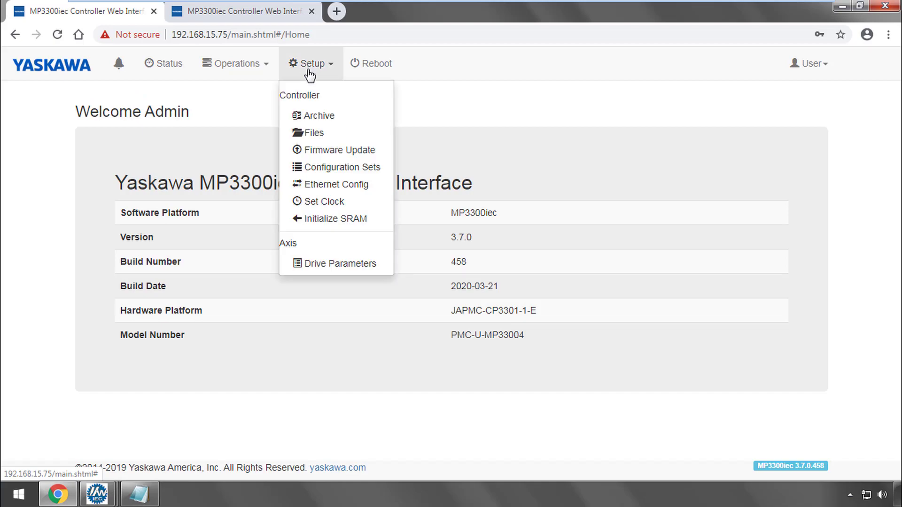
left_click(318, 121)
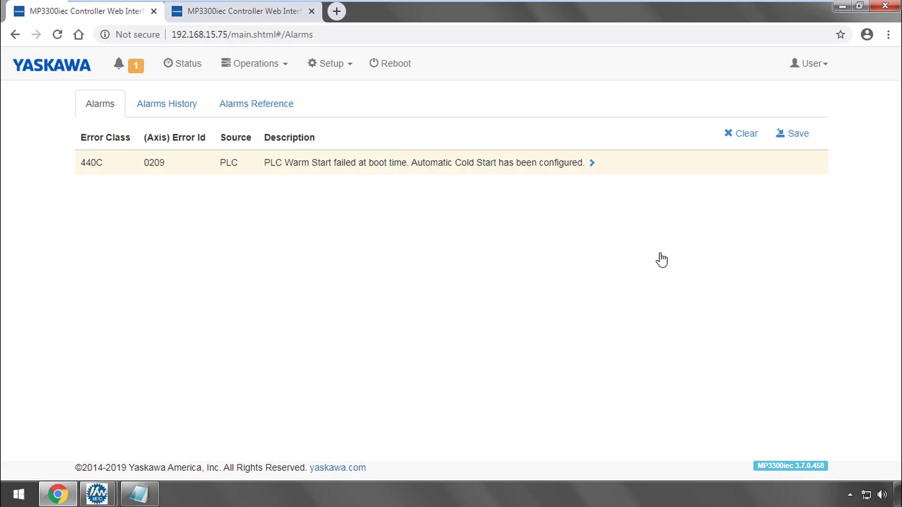
left_click(592, 163)
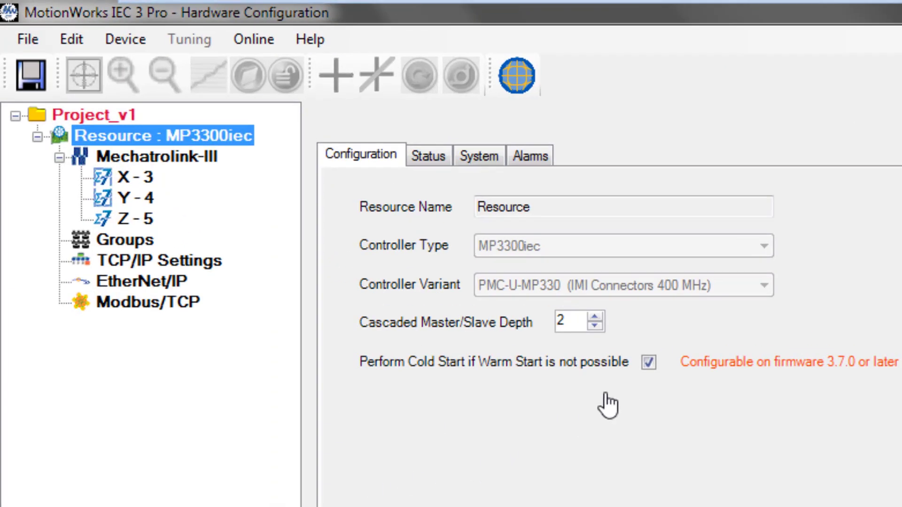
Untick 'Perform Cold Start if Warm Start is not possible' in the MP3300iec resource configuration
left_click(648, 362)
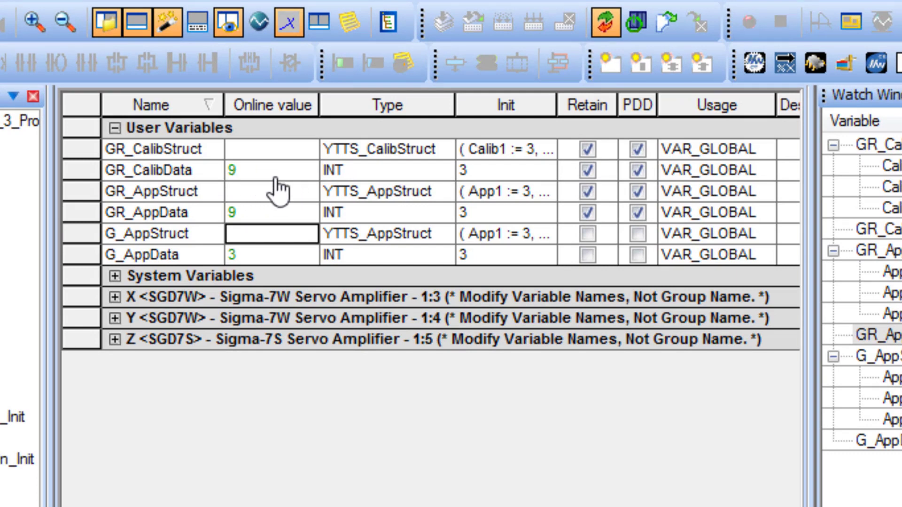
Inspect the GR_CalibData, GR_CalibStruct, GR_AppData and GR_AppStruct values, then locate the YTTS_AppStruct declaration
left_click(266, 177)
key("Up")
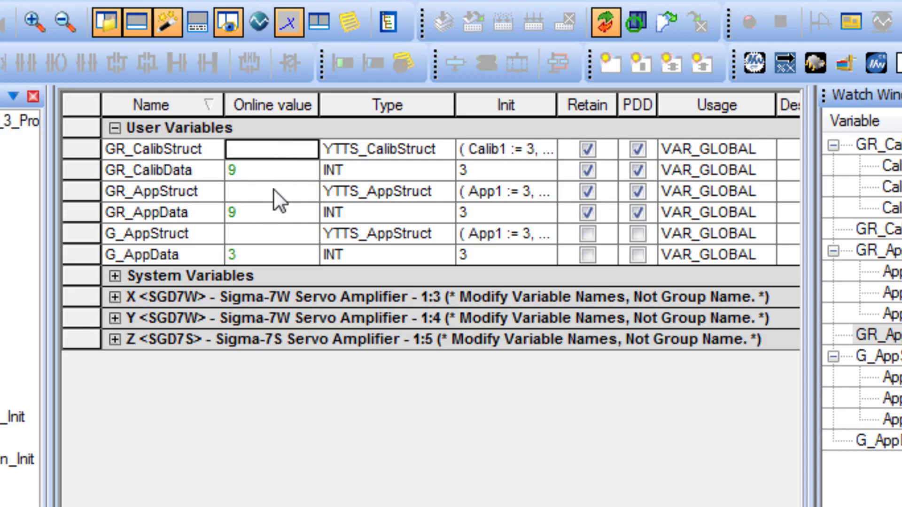
left_click(280, 210)
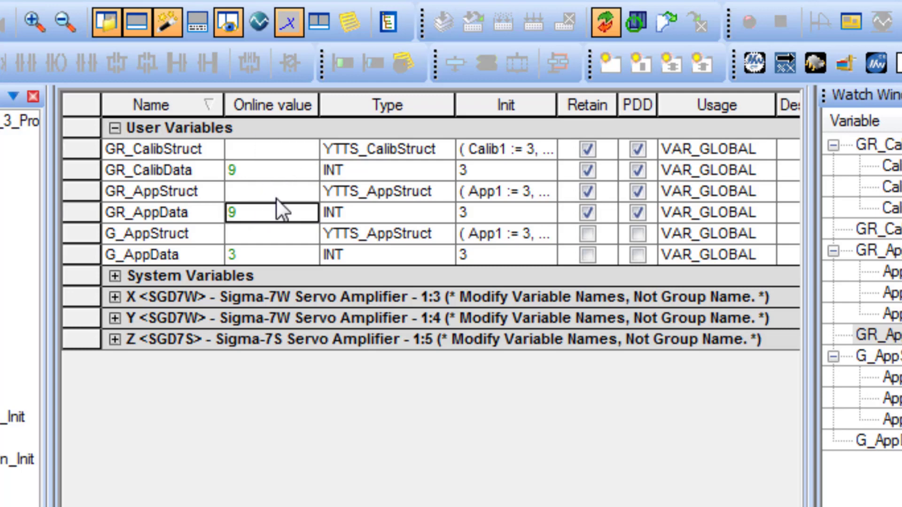
left_click(275, 198)
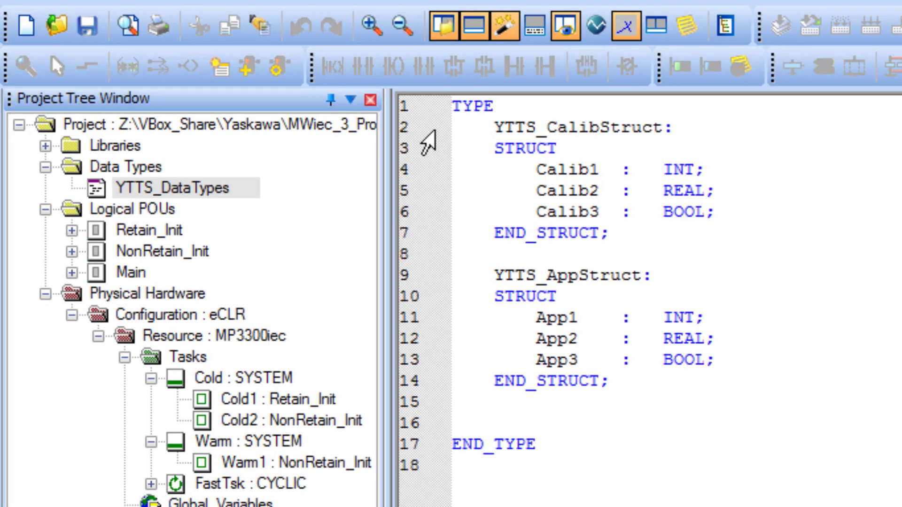
left_click(210, 94)
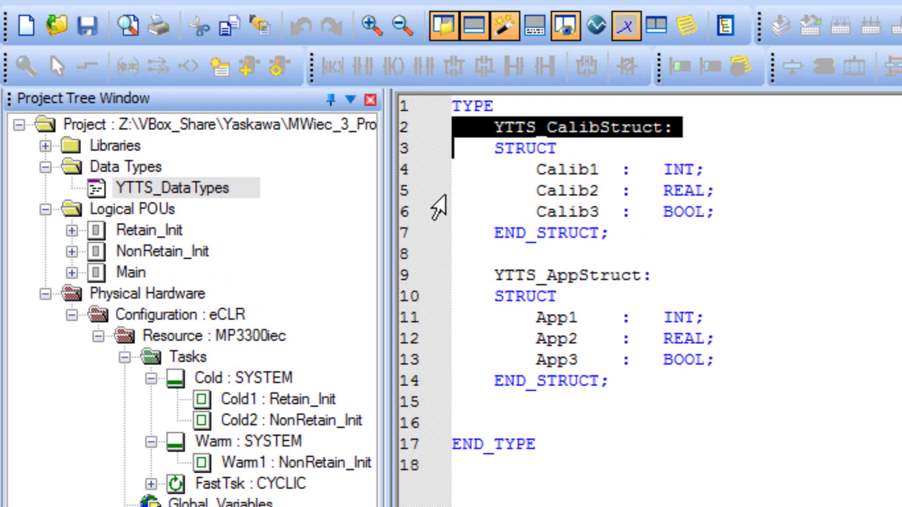
left_click(421, 274)
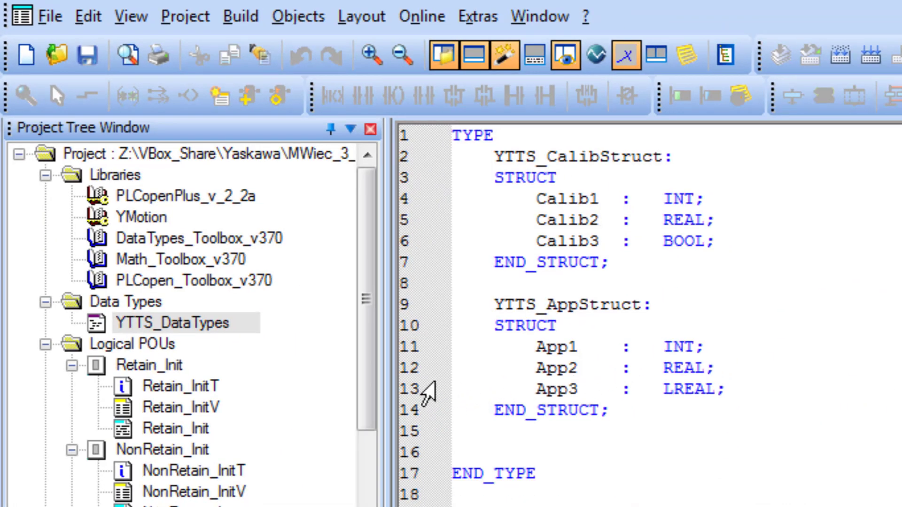
With App3 declared LREAL, save the resource archive under its default name Project_v2-Resource-archive
left_click(427, 392)
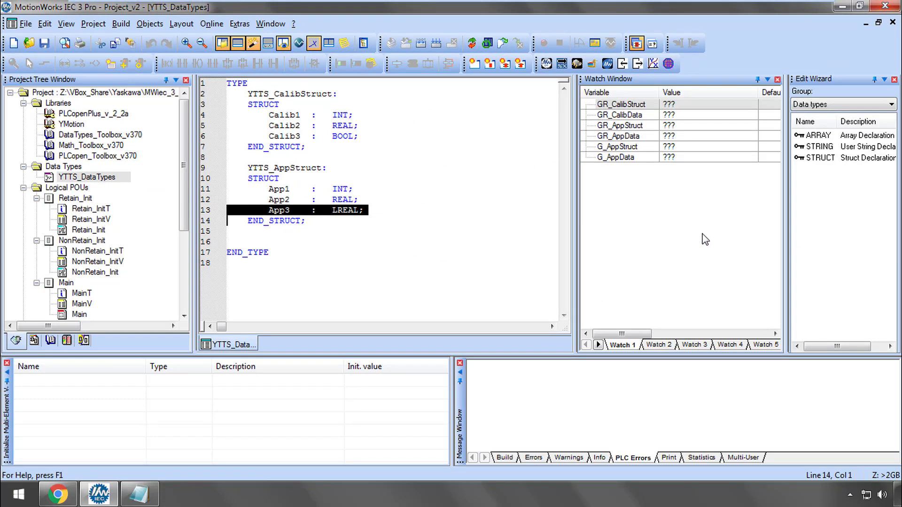
left_click(593, 64)
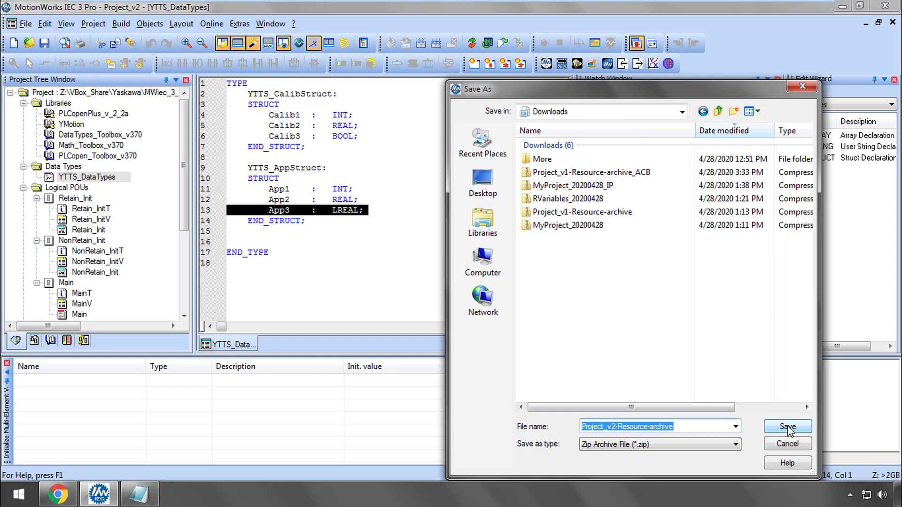
left_click(788, 428)
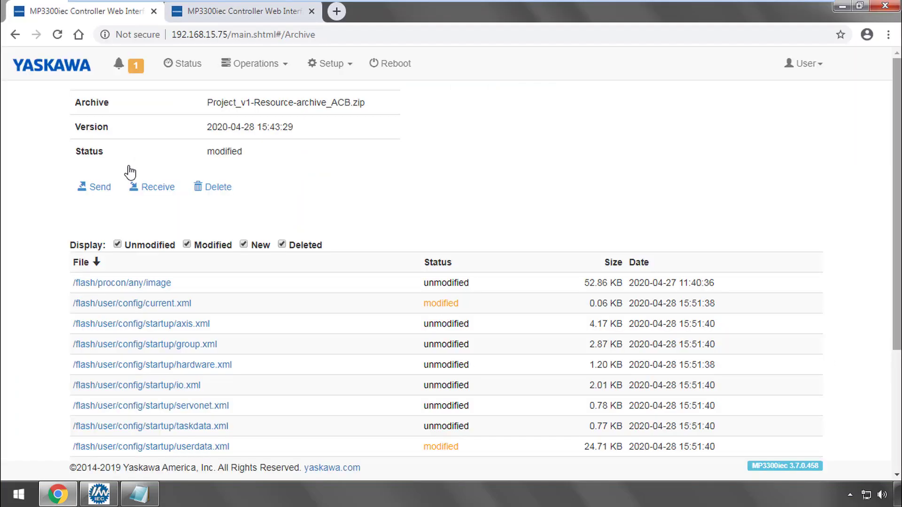
Send Project_v2-Resource-archive to the controller and install it
left_click(94, 194)
left_click(613, 165)
left_click(295, 91)
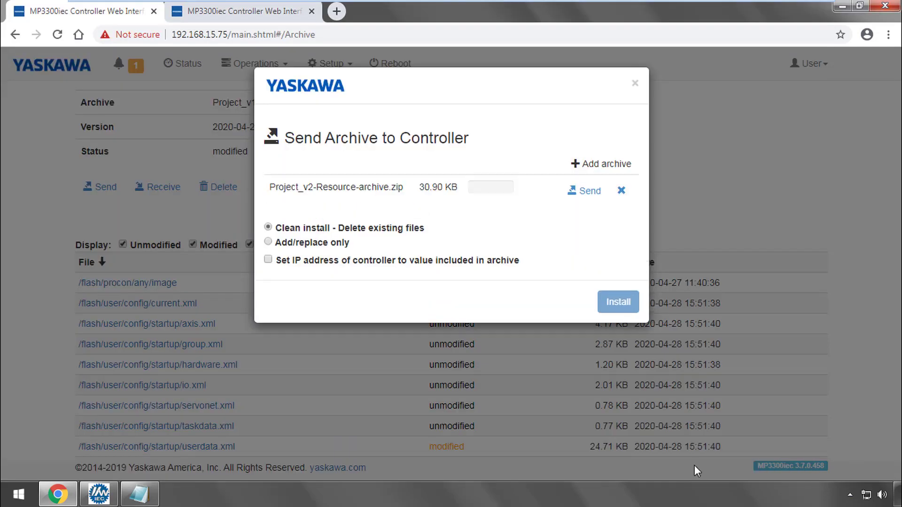
left_click(694, 459)
left_click(581, 189)
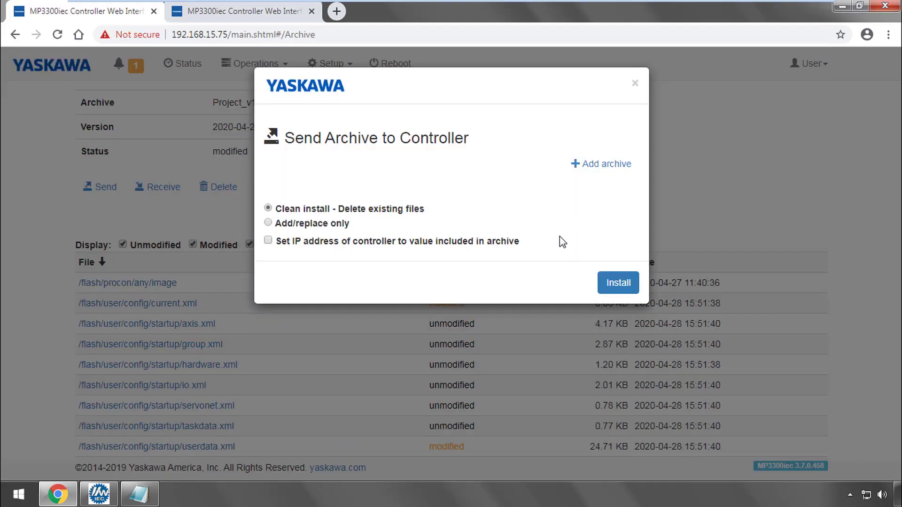
left_click(615, 284)
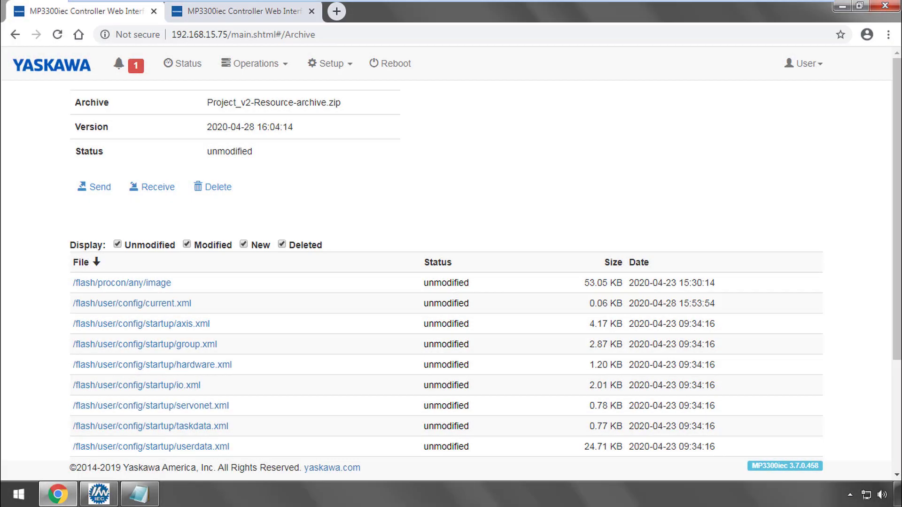
Review the warm-start alarm details, then go to the PLC status page
left_click(139, 79)
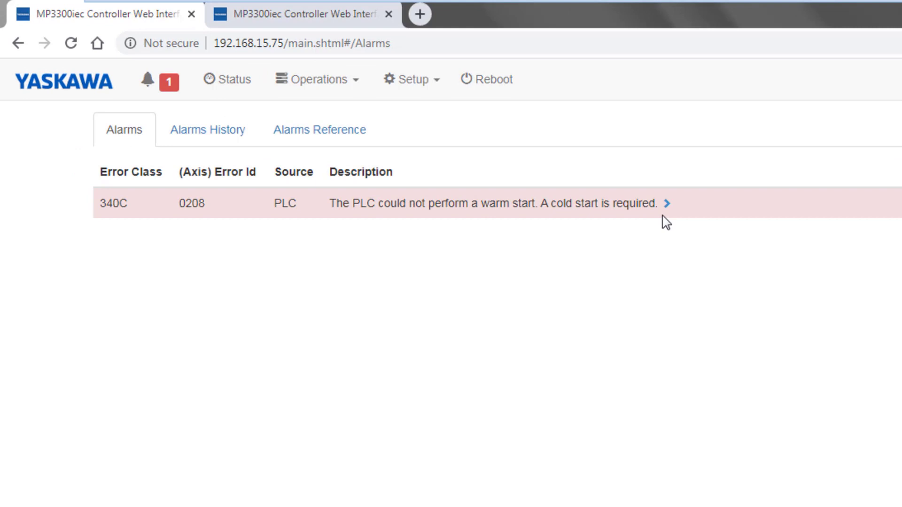
left_click(669, 204)
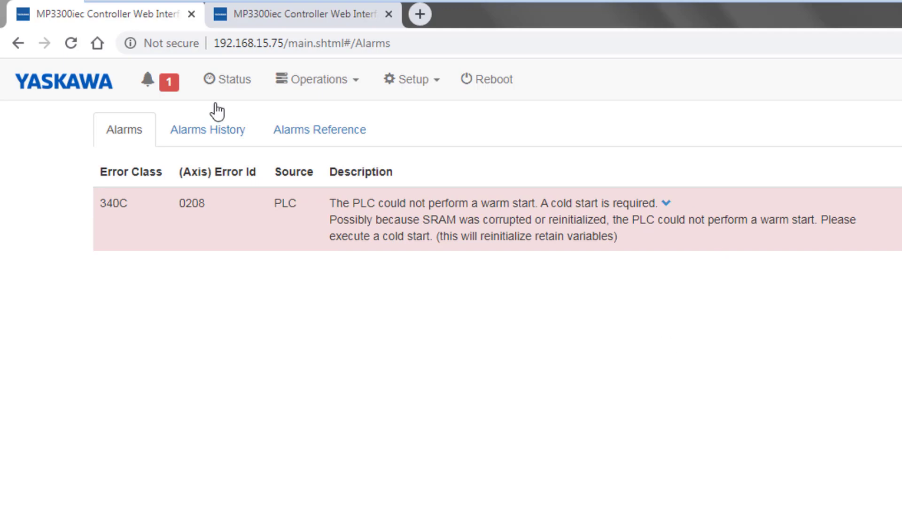
left_click(229, 83)
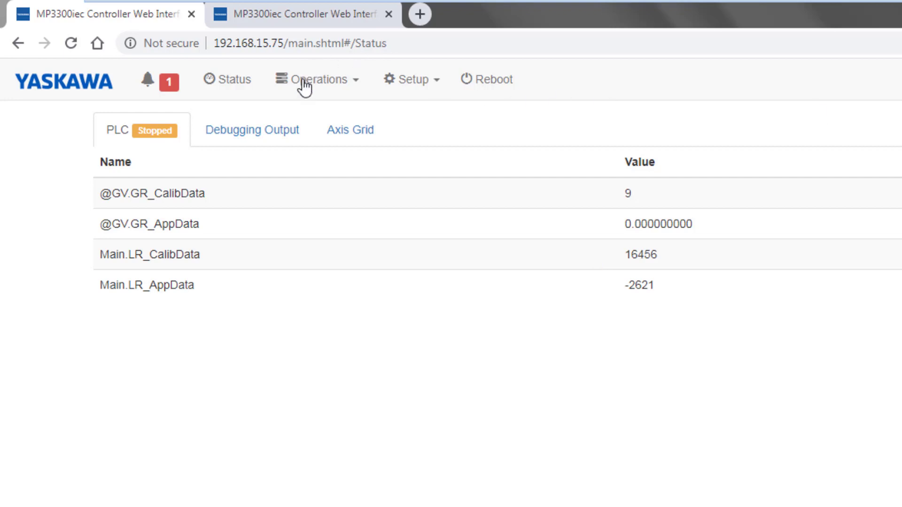
Cold-start the PLC, initializing all data
left_click(346, 87)
left_click(307, 165)
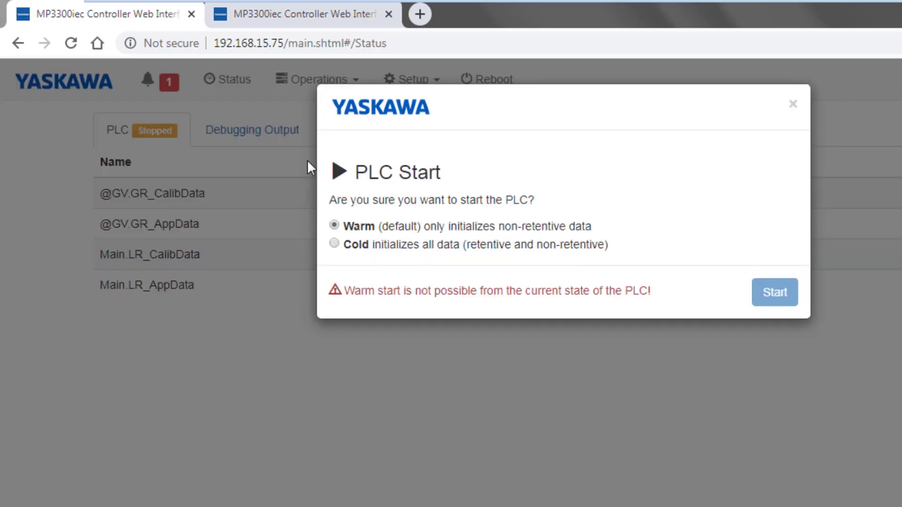
left_click(333, 244)
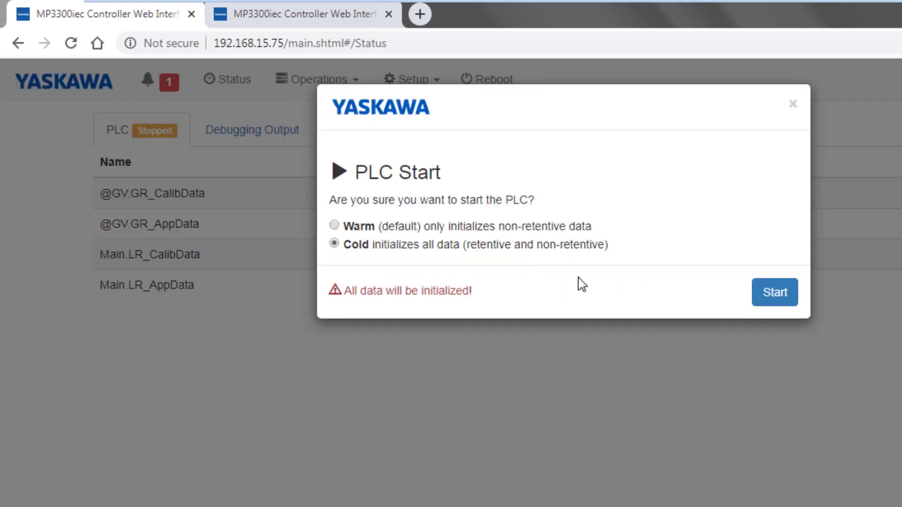
left_click(794, 292)
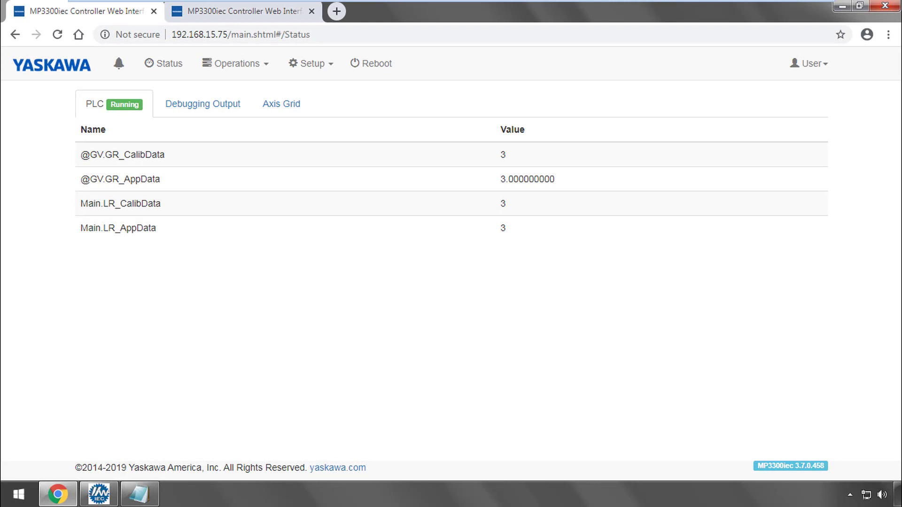
Stop the running PLC
left_click(236, 65)
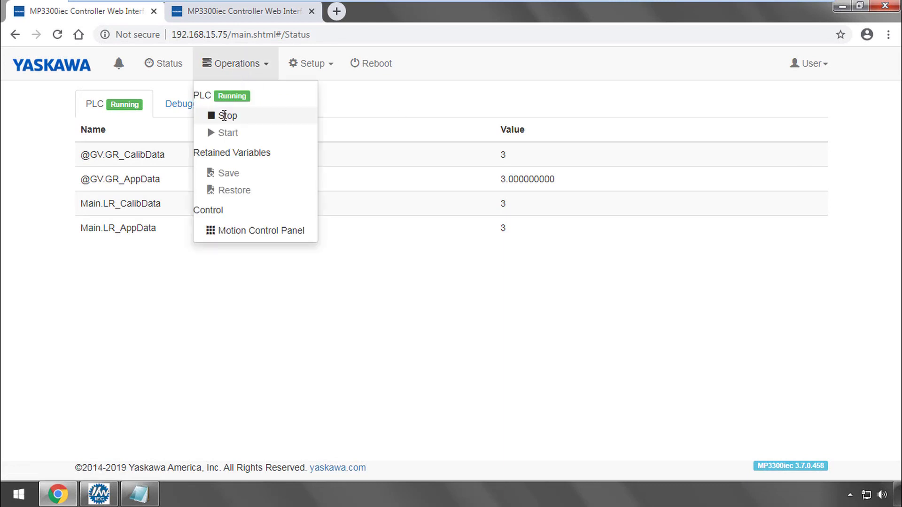
left_click(224, 115)
left_click(615, 199)
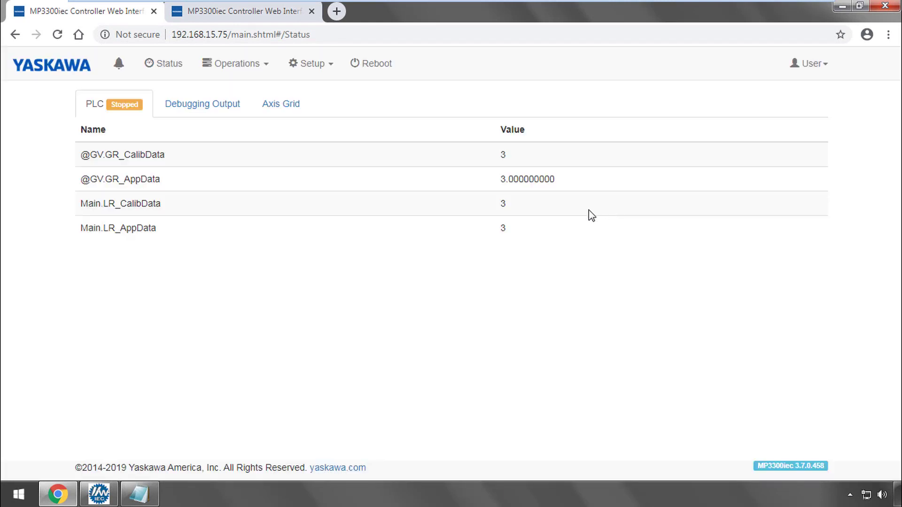
Restore retained variables from RVariables_20200428.zip and check the warning and debugging log
left_click(249, 74)
left_click(228, 187)
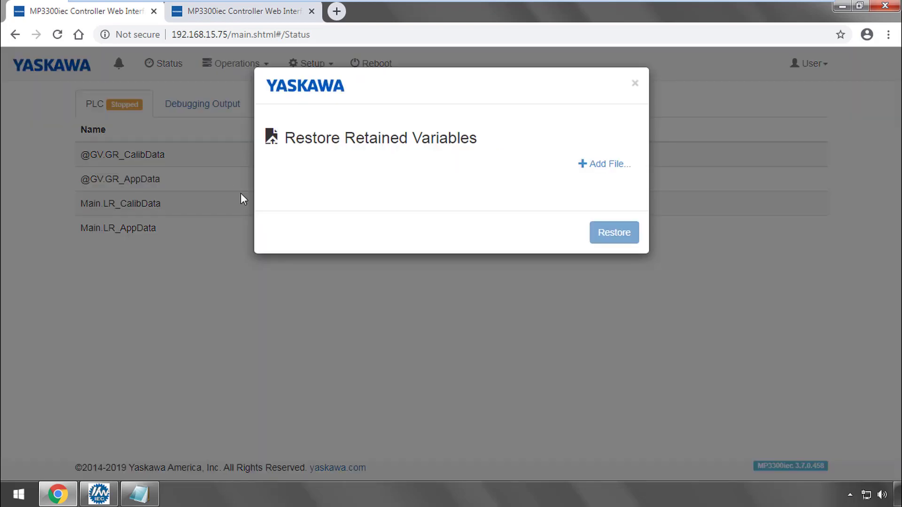
left_click(598, 167)
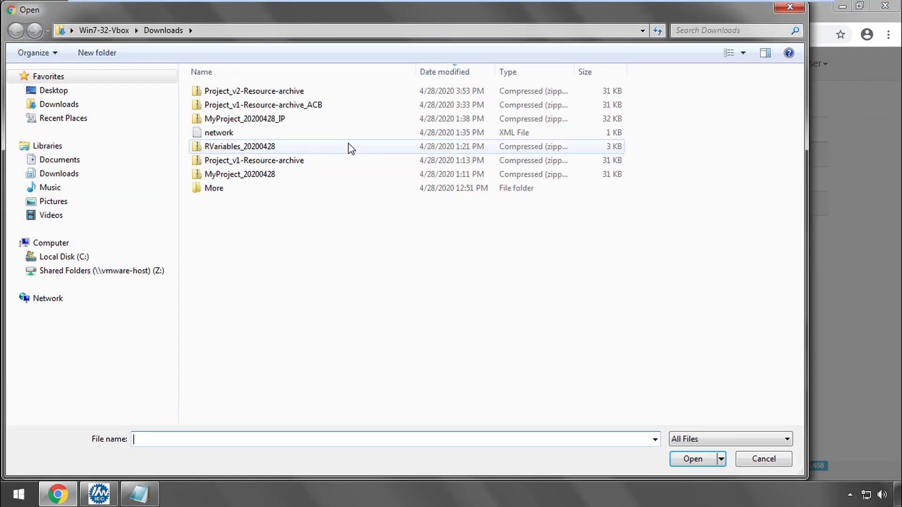
double_click(350, 149)
left_click(571, 193)
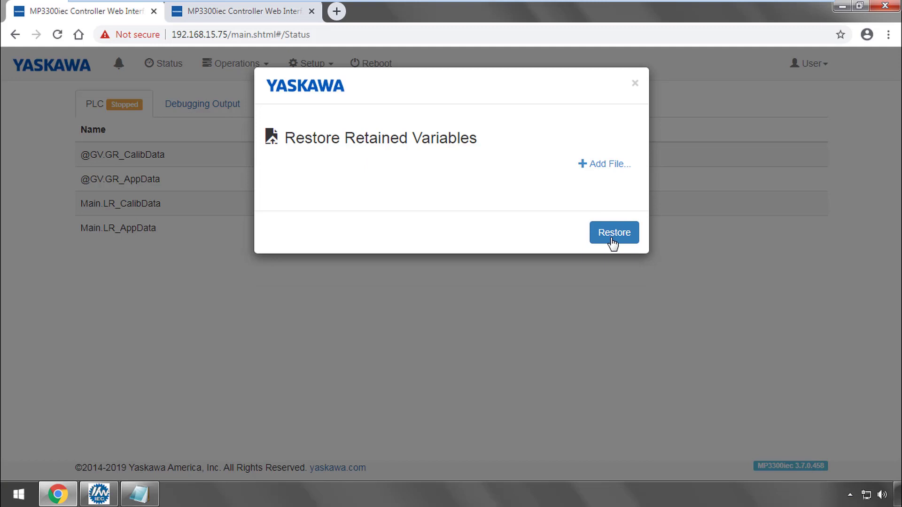
left_click(611, 239)
left_click(390, 107)
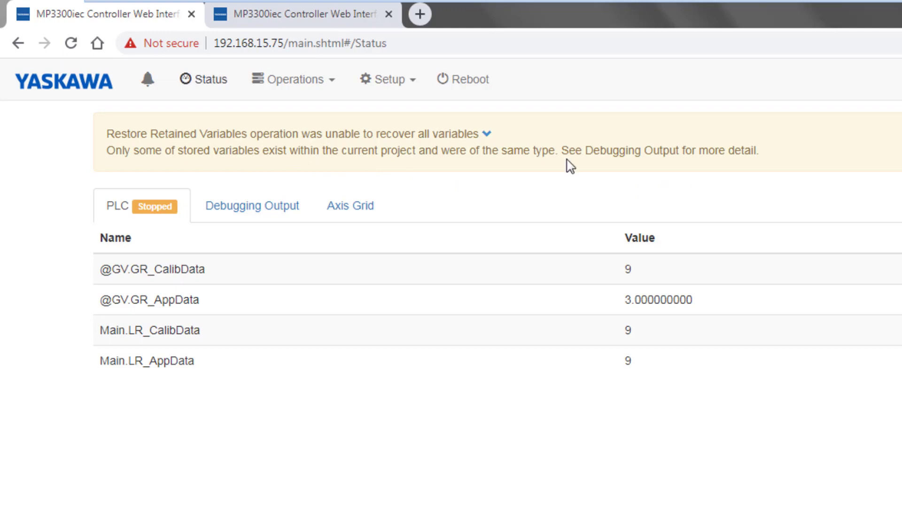
left_click(277, 208)
scroll(279, 213, "down", 4)
Refresh the debug log, warm-start the PLC, then open the yaskawa.com/iecsw download page
left_click(127, 423)
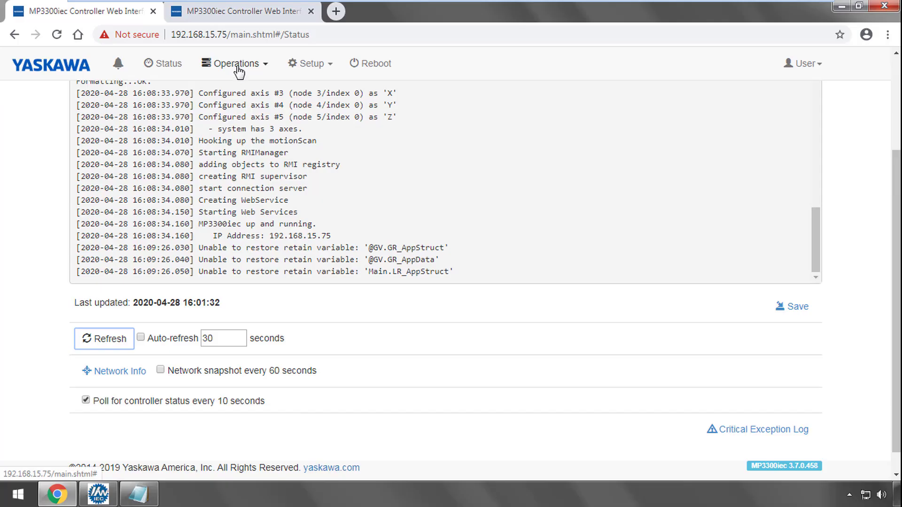
left_click(235, 63)
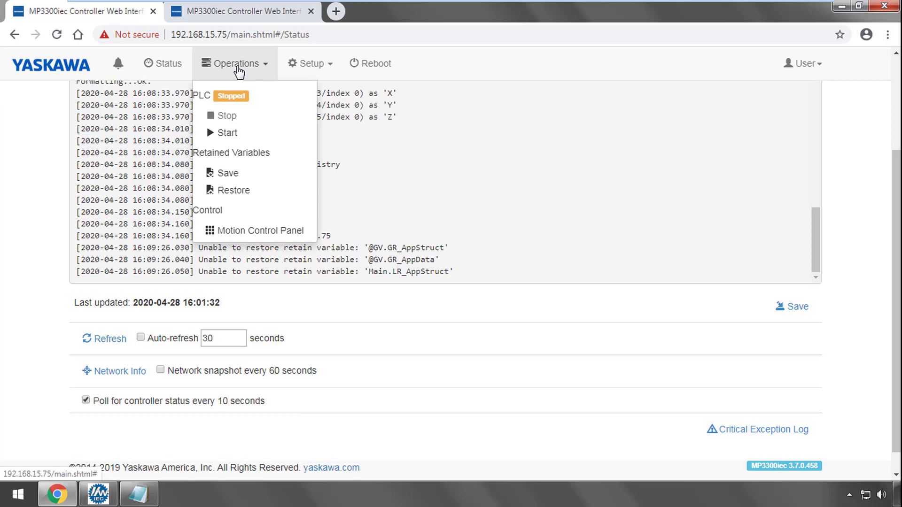
left_click(230, 140)
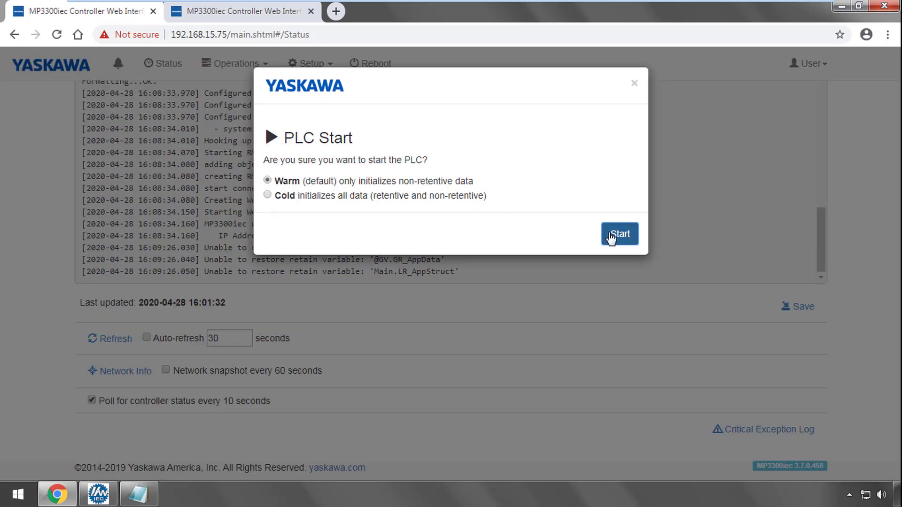
left_click(625, 238)
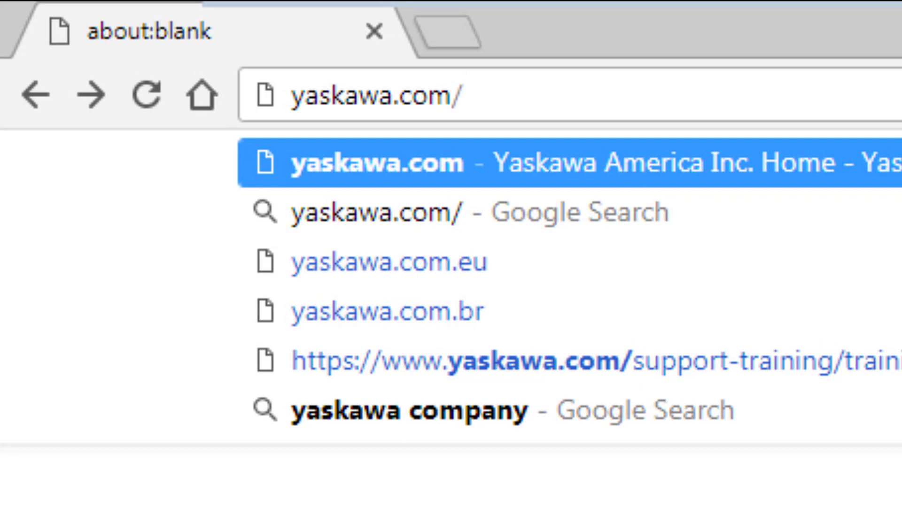
type("iecsw")
key("Return")
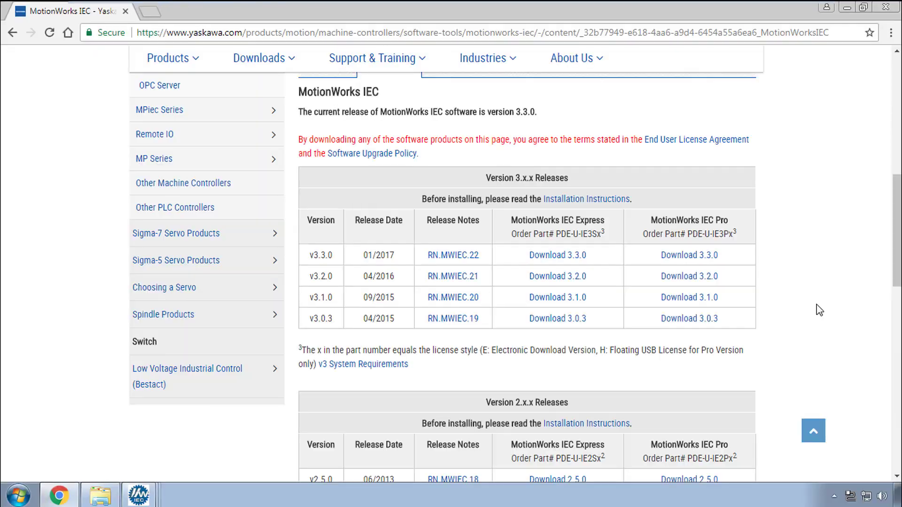